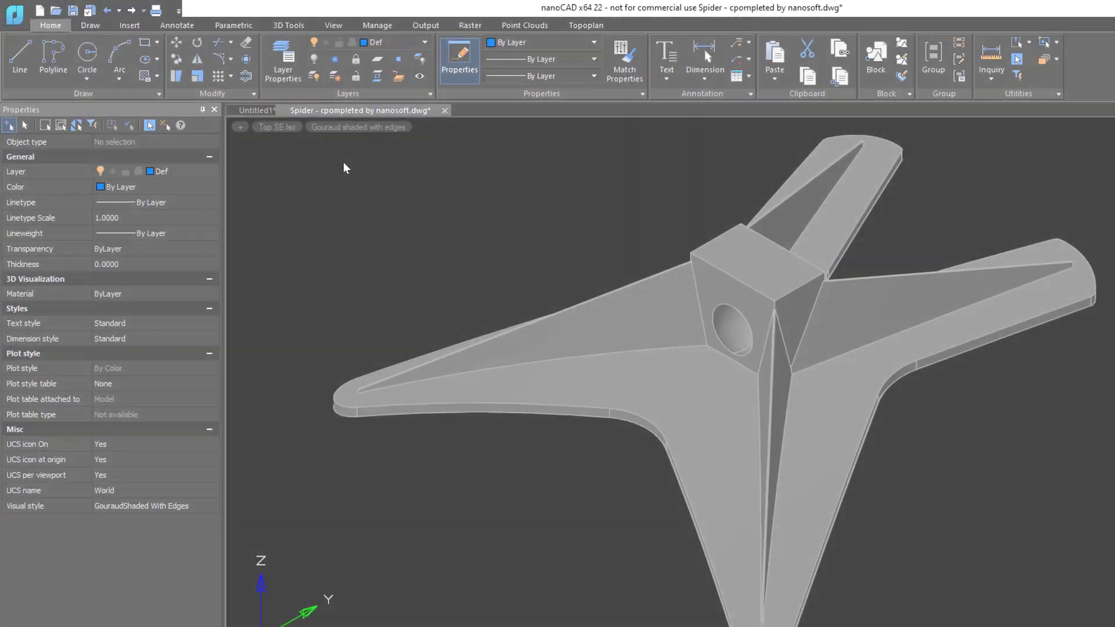
- Float the Spider drawing in its own window, reposition it, then dock it back
right_click(363, 112)
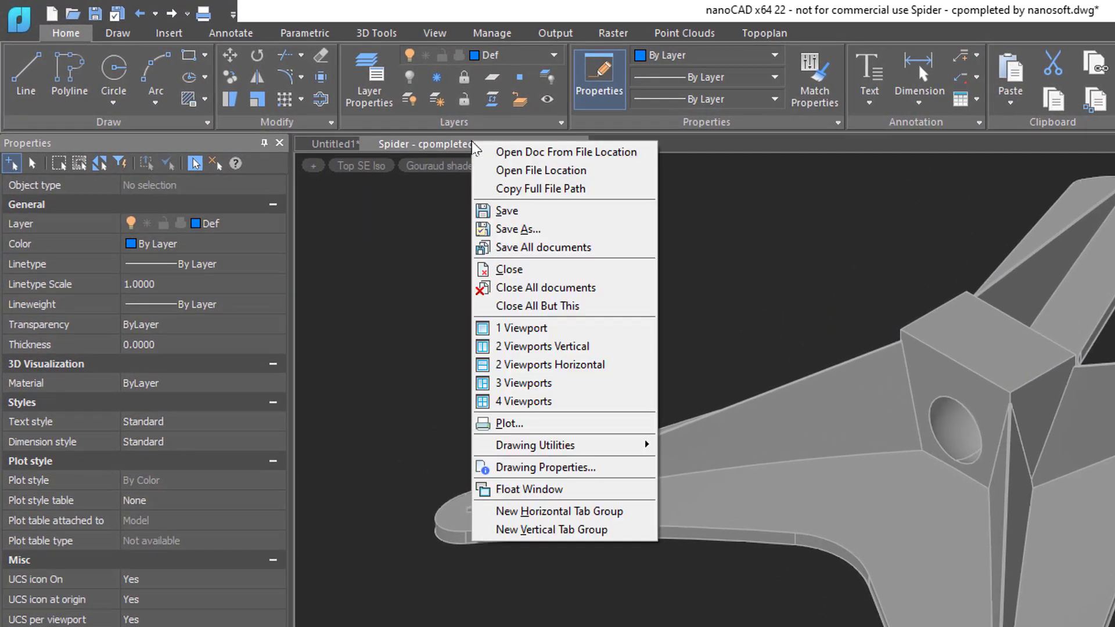
left_click(596, 491)
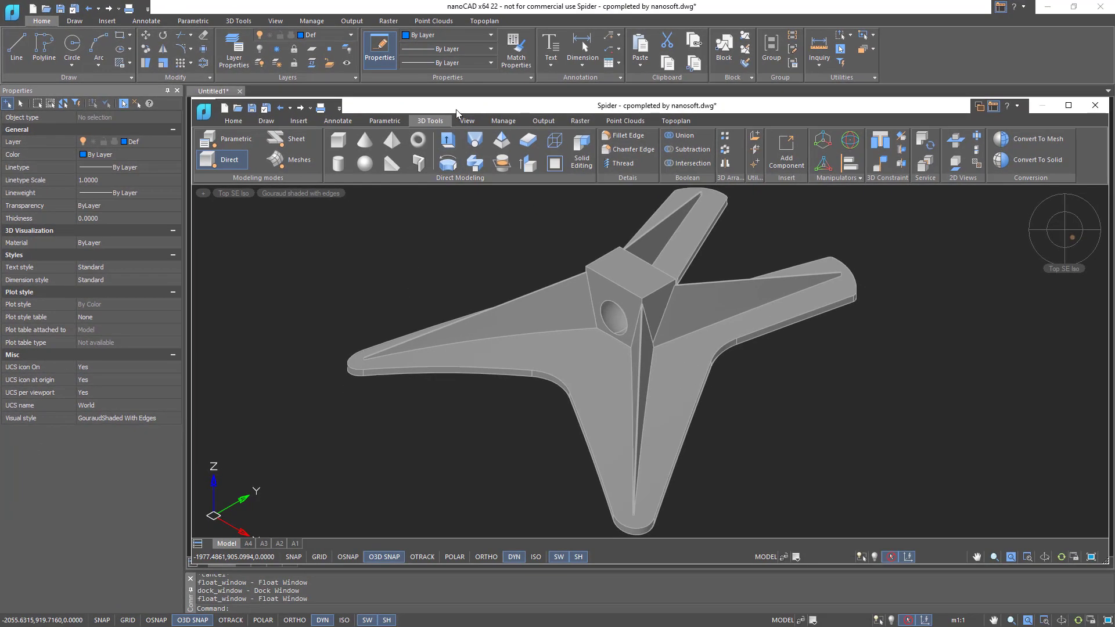
mouse_move(457, 110)
left_mouse_down()
mouse_move(294, 2)
mouse_move(149, 1)
mouse_move(380, 103)
mouse_move(453, 120)
left_mouse_up()
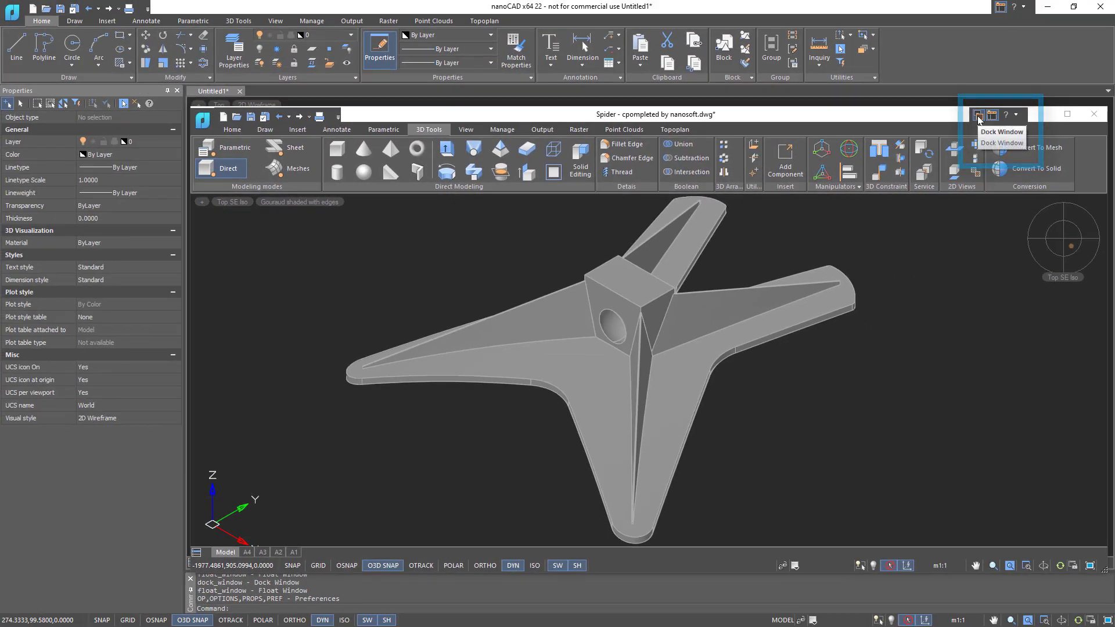
left_click(978, 116)
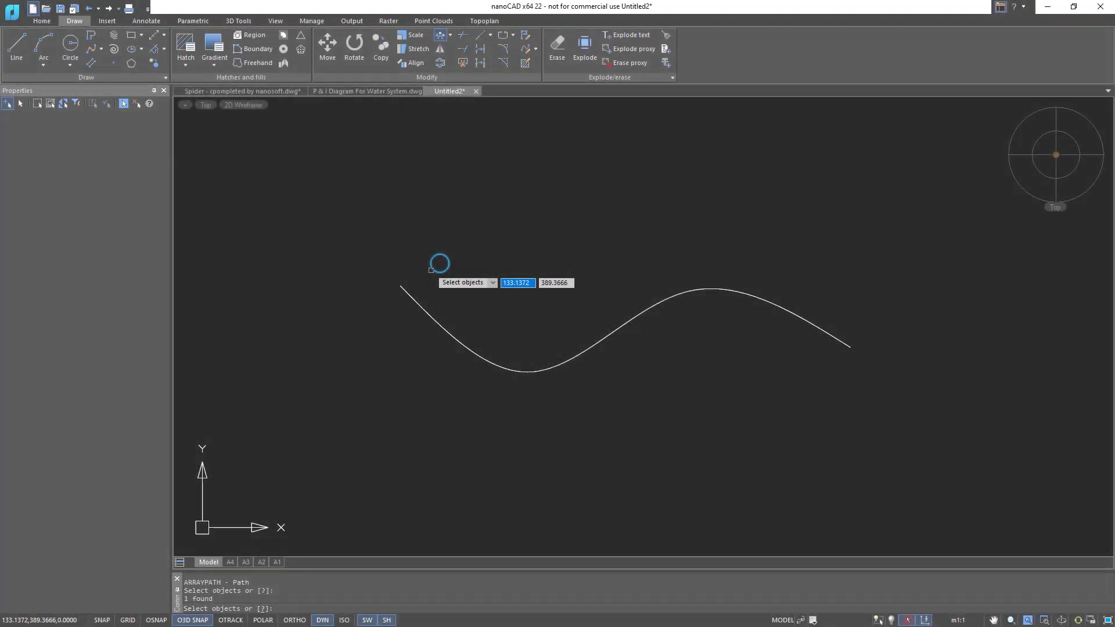
- Create the path array of the small circle along the wavy curve
key("Return")
left_click(429, 316)
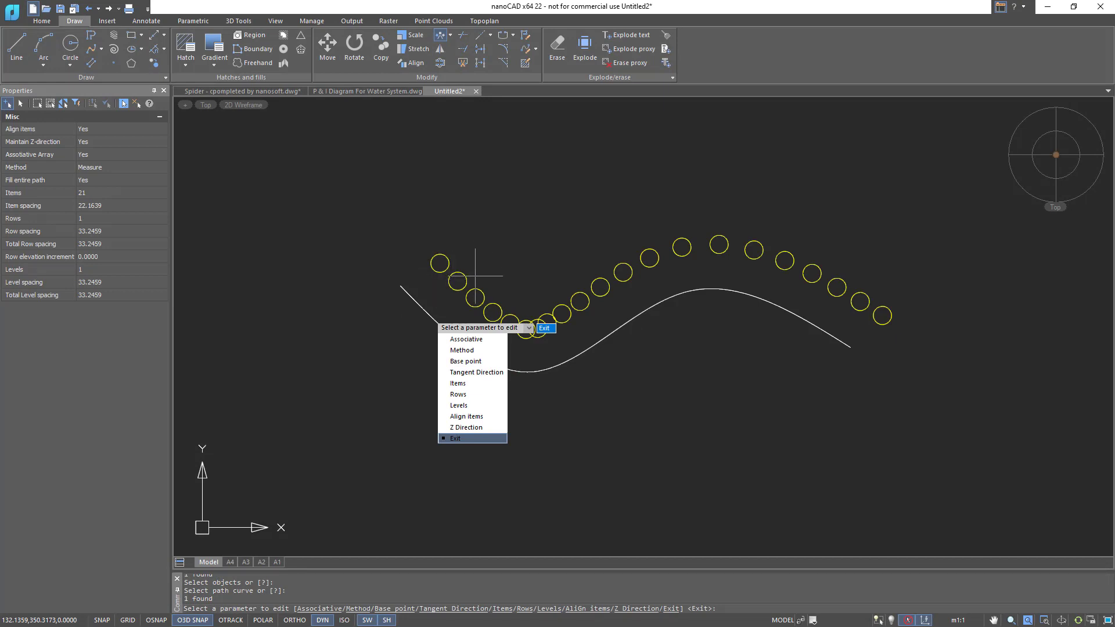
left_click(466, 339)
- Edit the array's source circle to make it red and save the reference edit
right_click(450, 266)
left_click(472, 271)
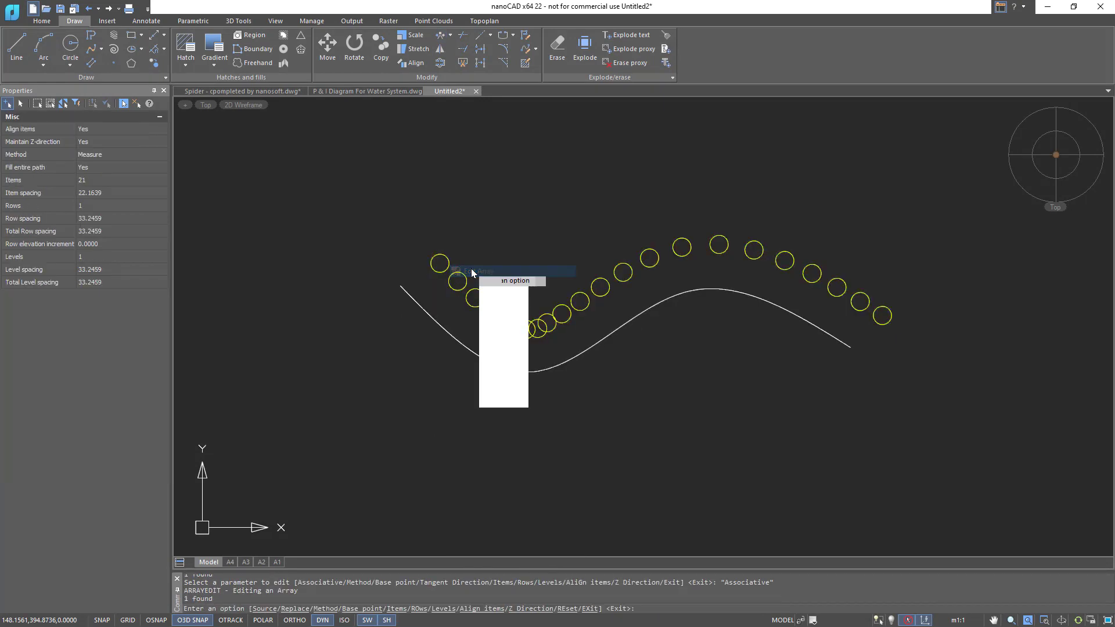
left_click(501, 292)
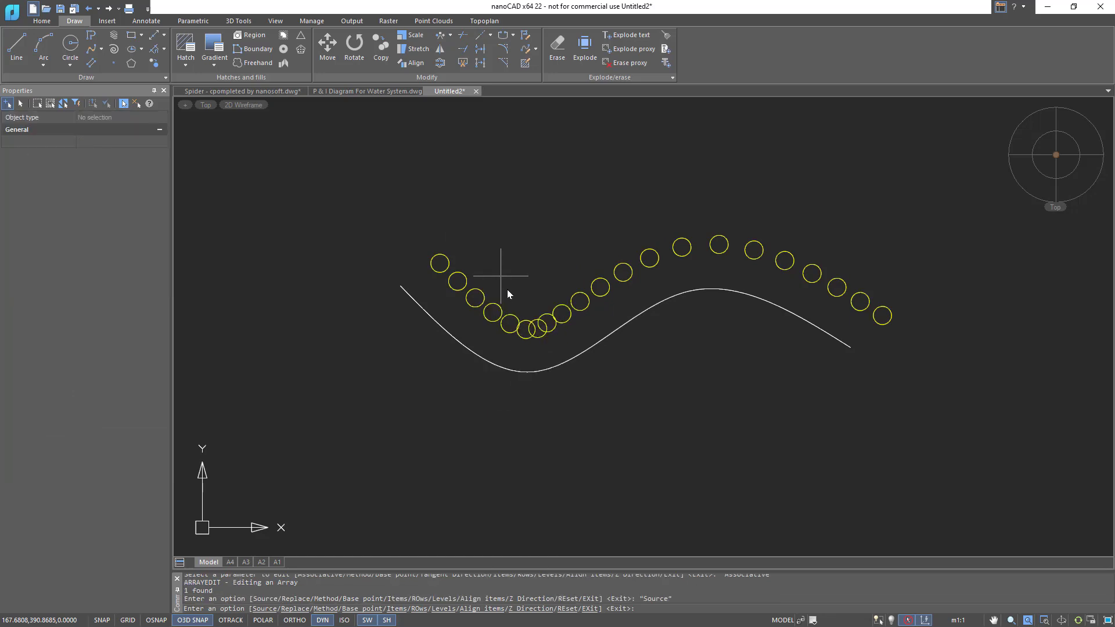
left_click(356, 236)
left_click(161, 155)
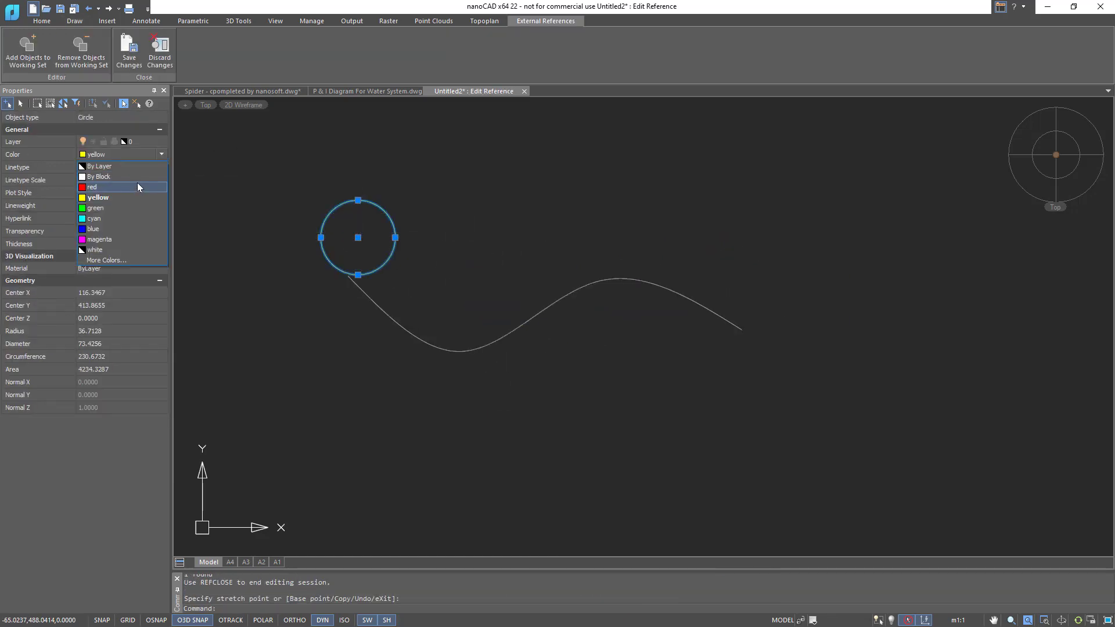
left_click(137, 186)
left_click(129, 51)
left_click(532, 345)
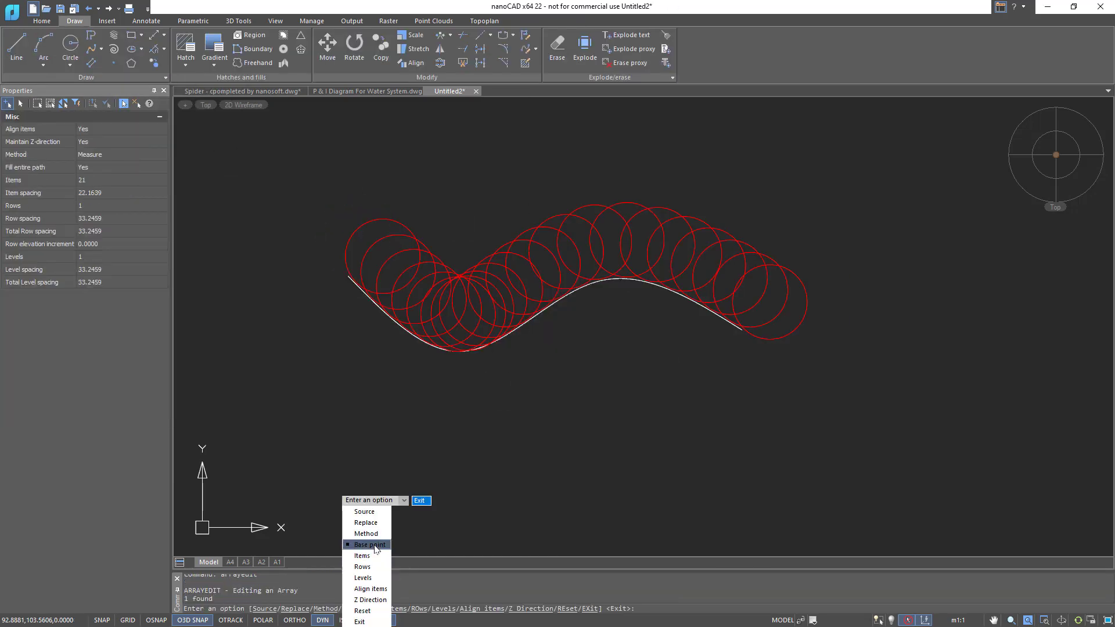
- Set the array's base point to the circle's centre and finish editing
left_click(369, 544)
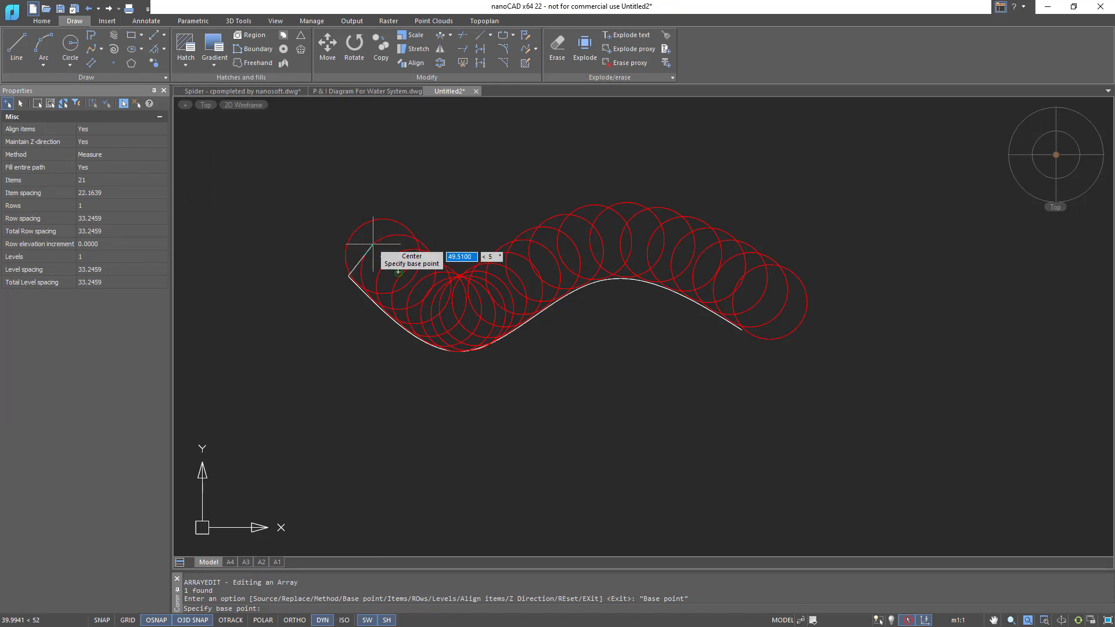
left_click(413, 286)
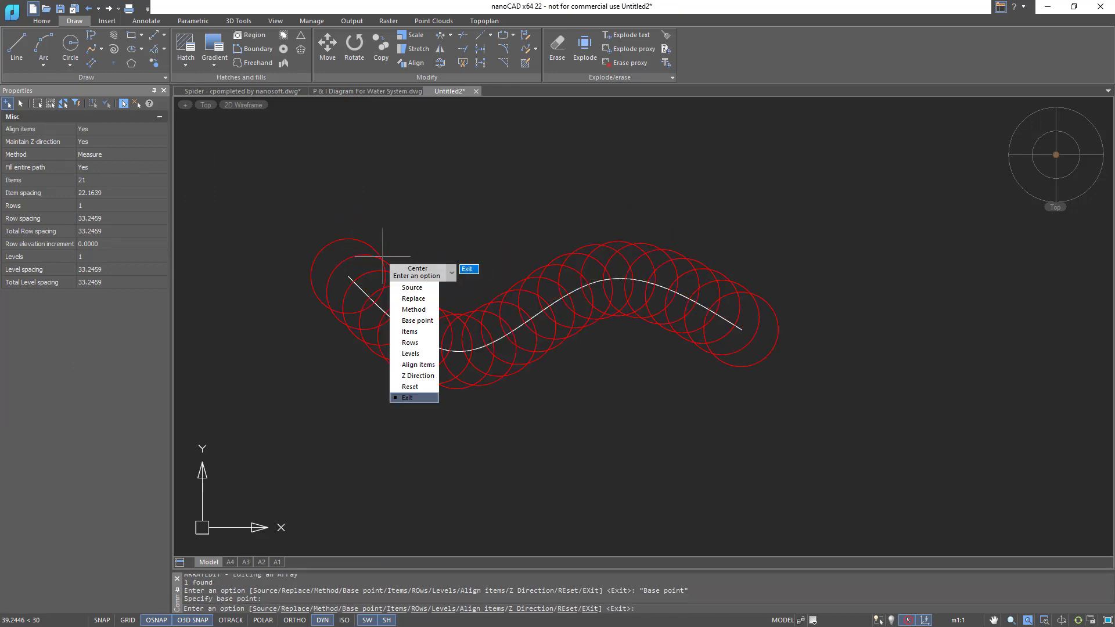
key("Return")
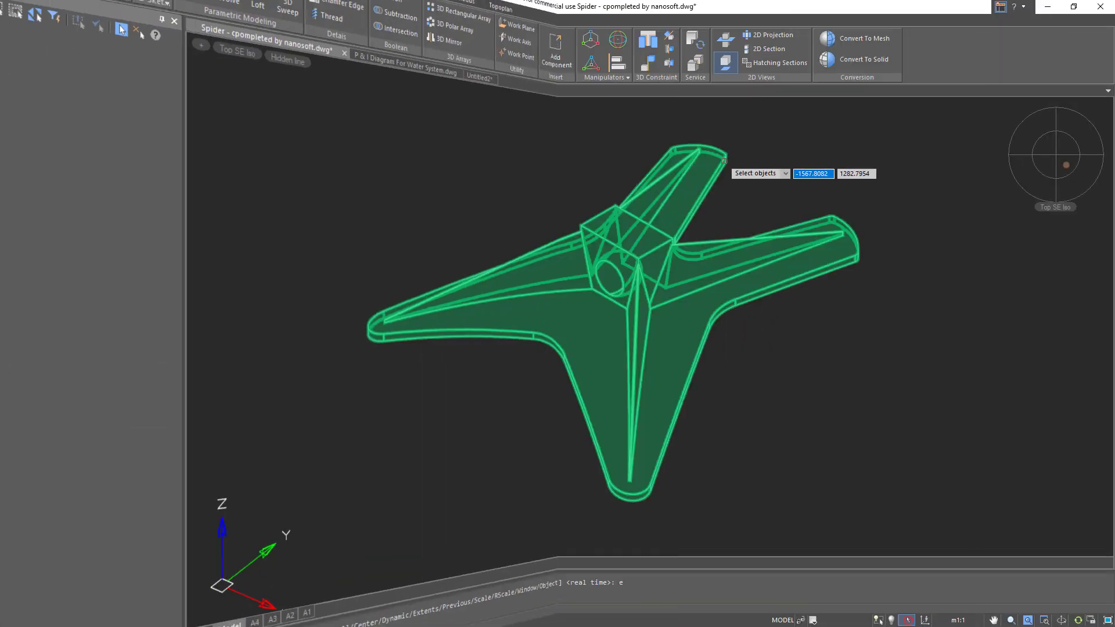
- Place the Spider solid's base, front, side and isometric views on layout A2
left_click(715, 174)
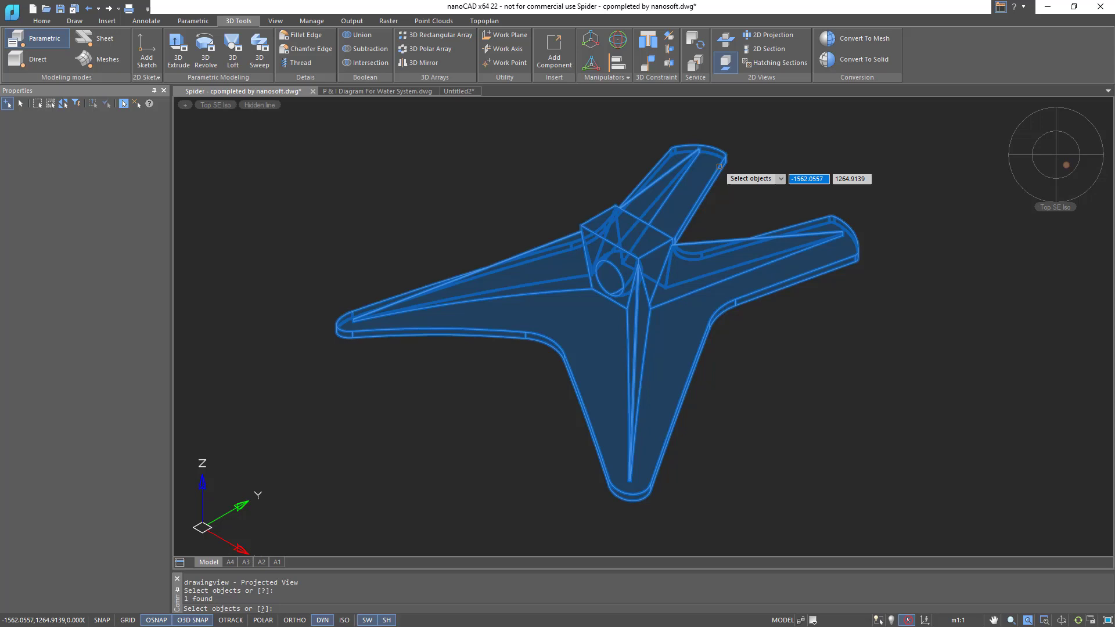
key("Return")
left_click(740, 211)
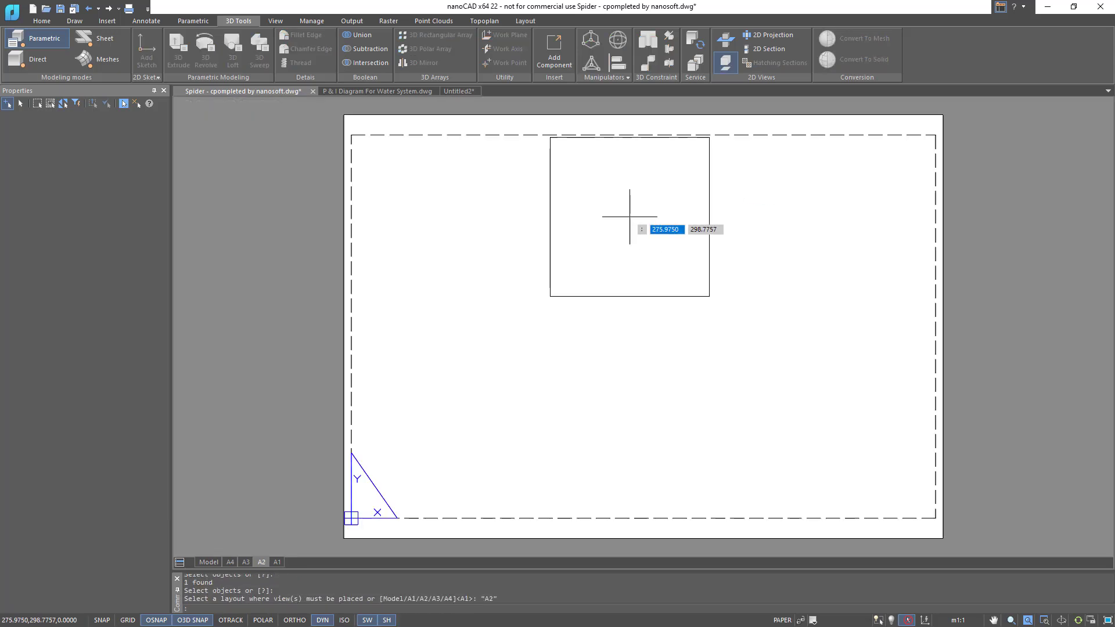
left_click(475, 234)
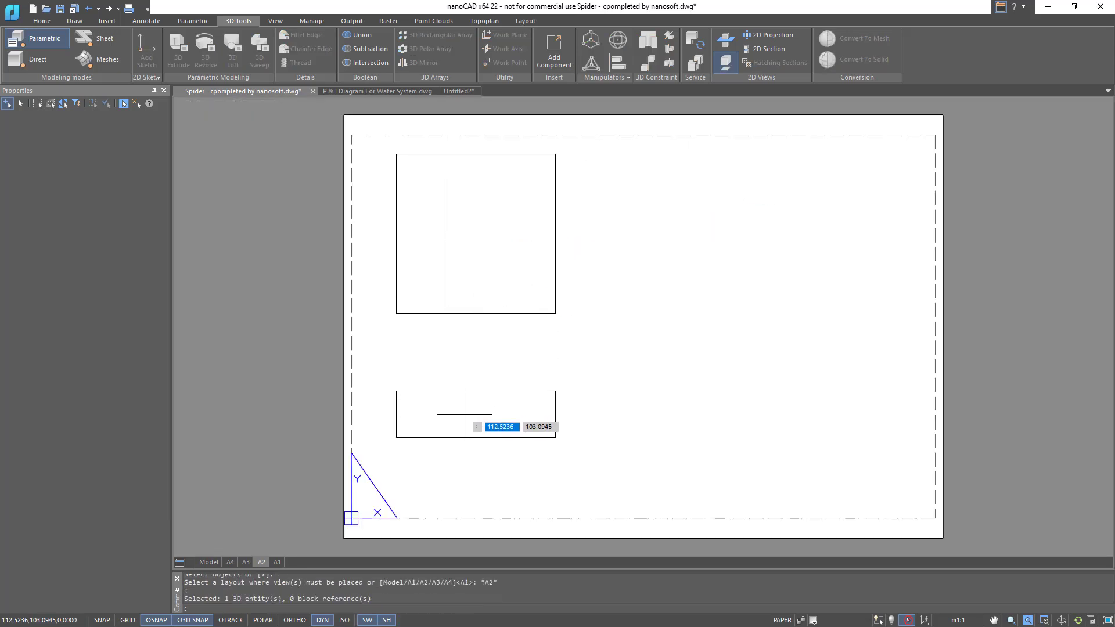
left_click(467, 418)
left_click(738, 247)
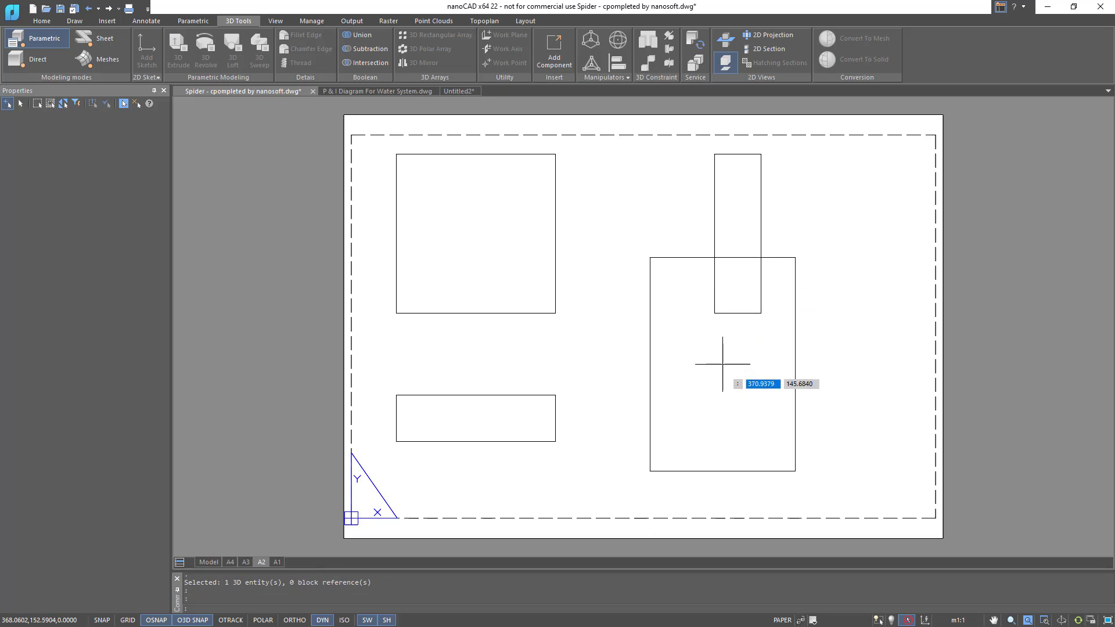
left_click(730, 394)
key("Return")
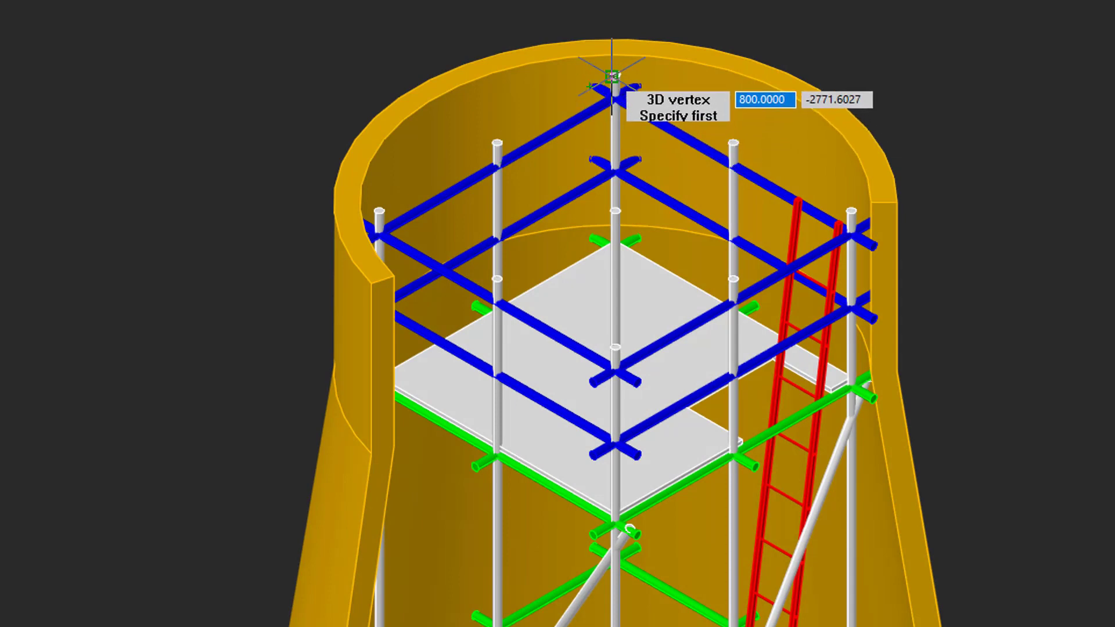
- Enter the DSETTING command at the command line
type("dsetting")
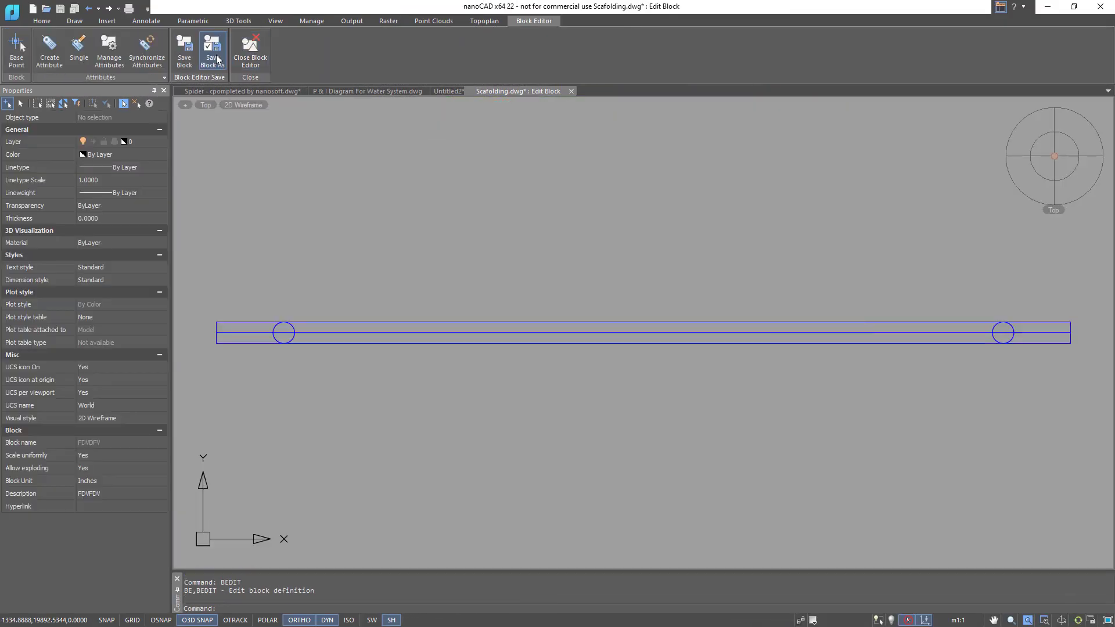
- Turn the block to a Top NE Iso view and select the upper pipe
left_click(234, 22)
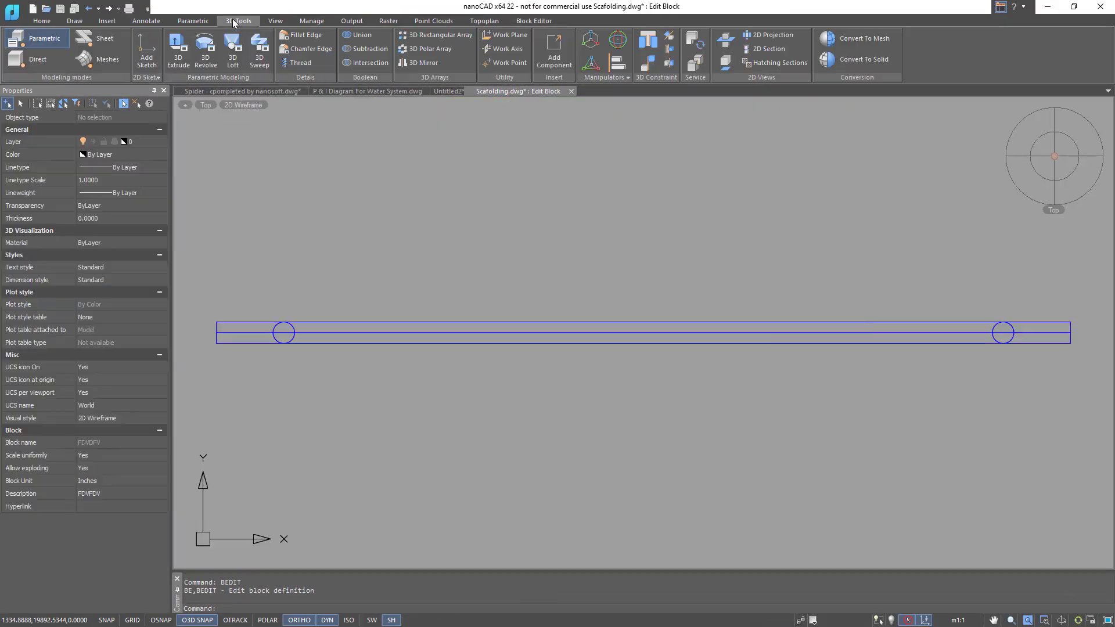
left_click(1059, 144)
left_click(712, 164)
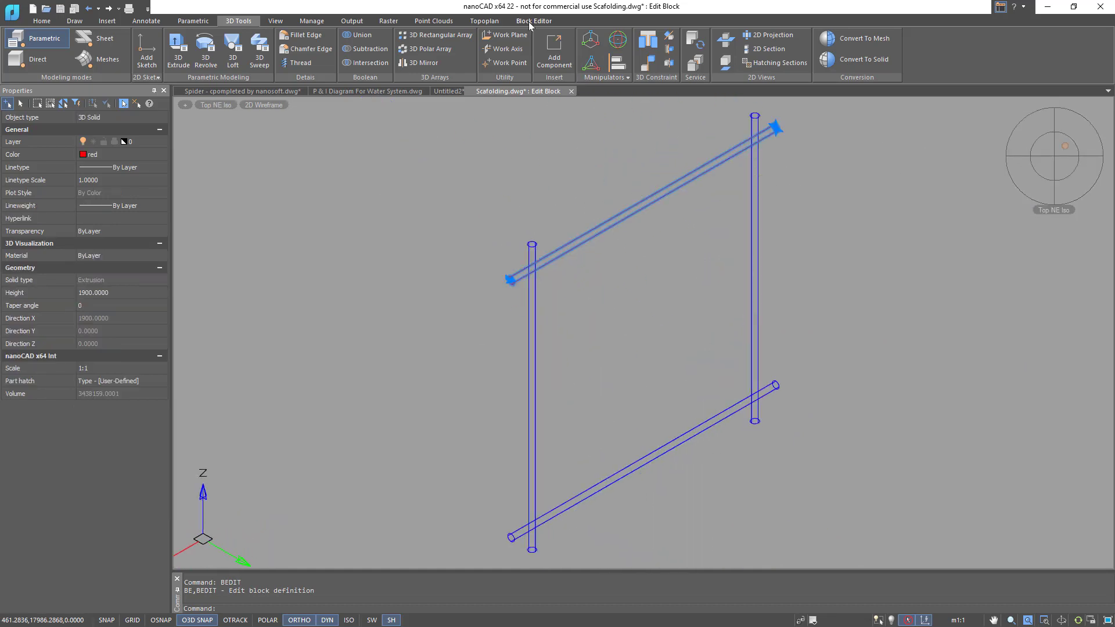
- Close the Block Editor, saving the block changes
left_click(530, 22)
left_click(250, 50)
left_click(489, 344)
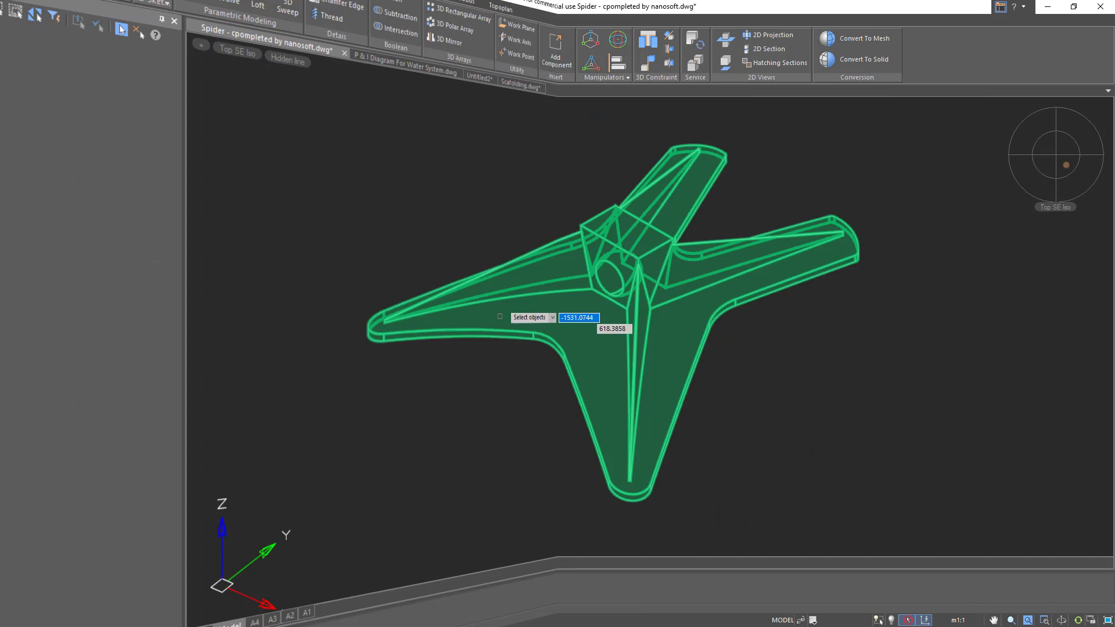
- Define the section plane through three points, the last at the lower arm's edge midpoint
key("Return")
left_click(544, 239)
left_click(719, 290)
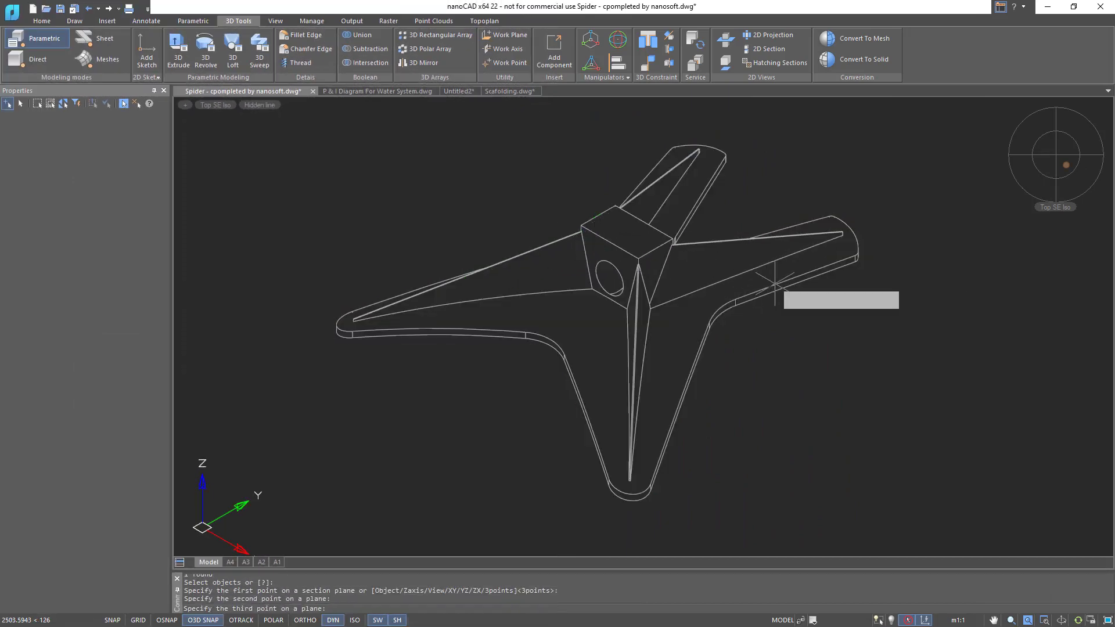
left_click(587, 418)
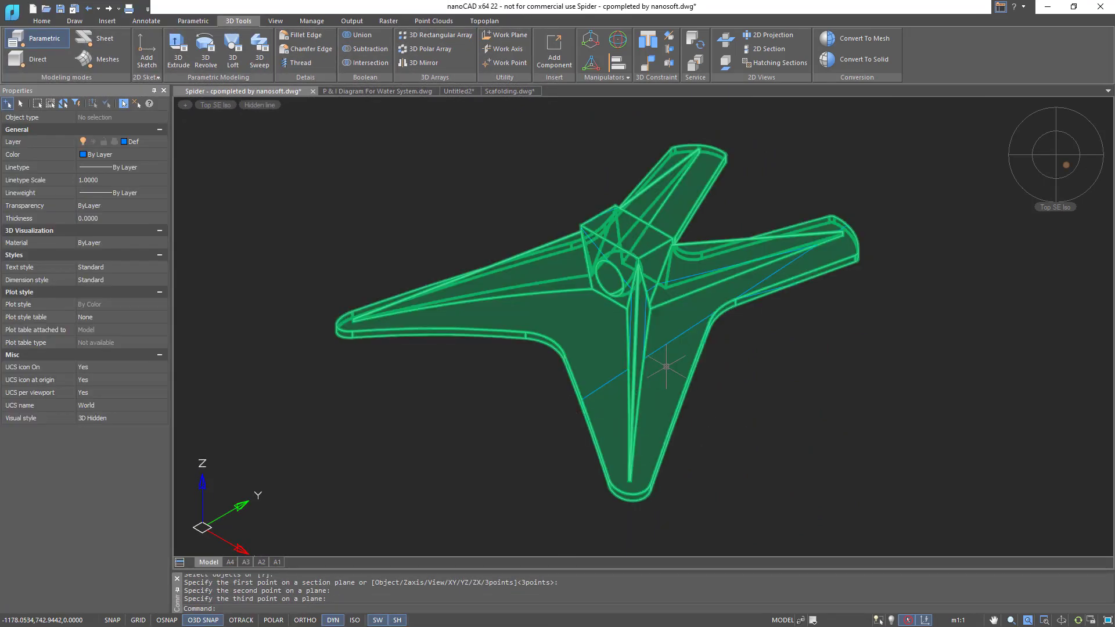
left_click(671, 341)
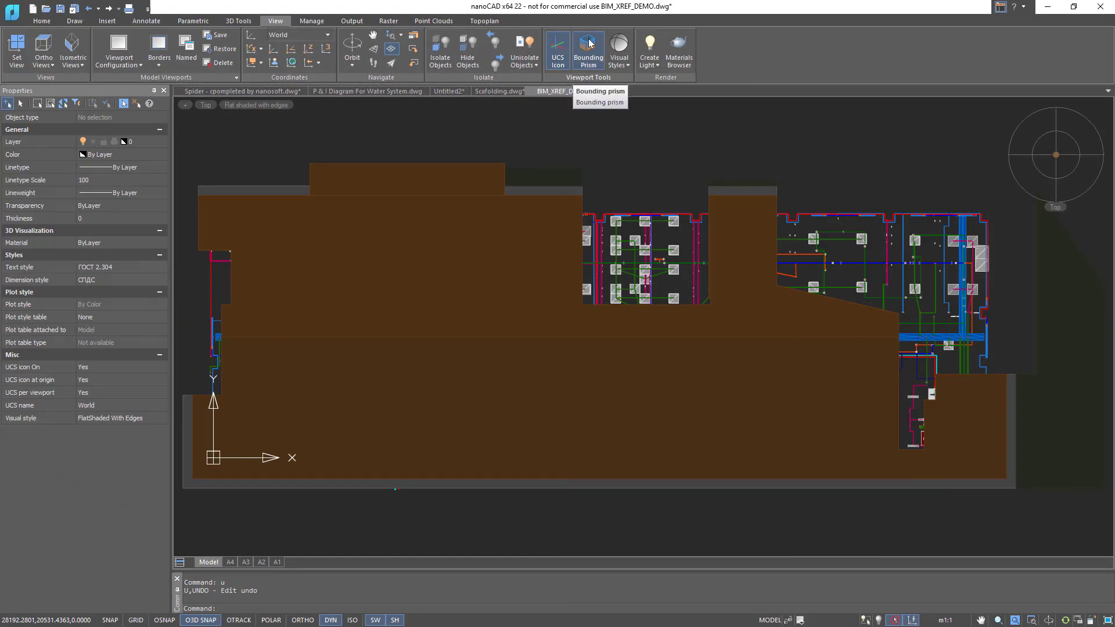
- Clip the building model to a rectangular area and view it isometrically
left_click(402, 128)
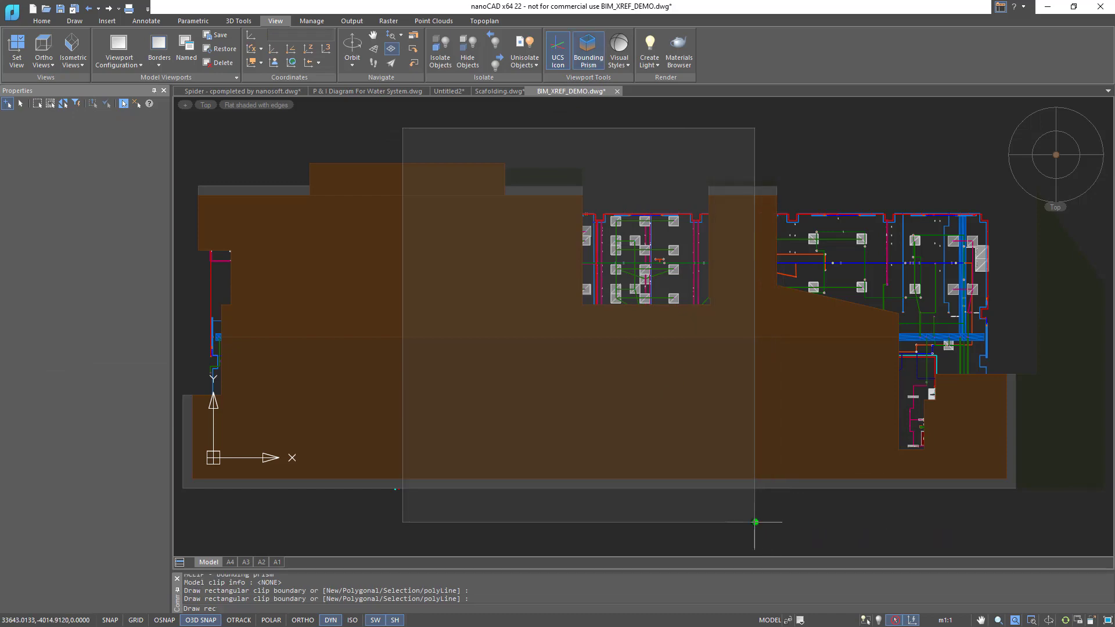
left_click(755, 522)
left_click(1040, 163)
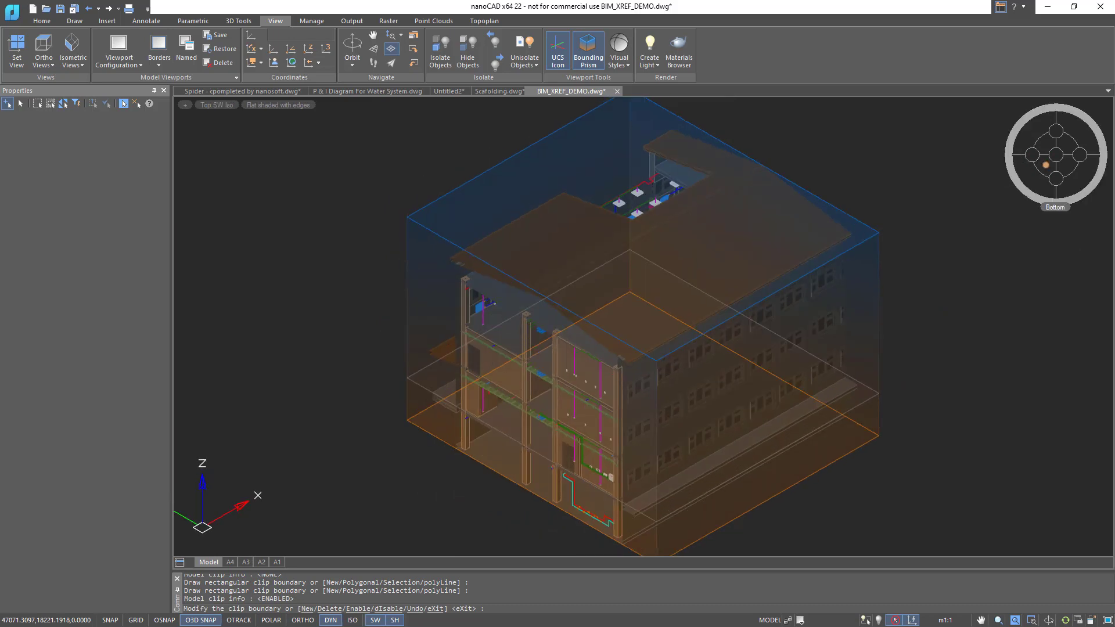
- Move one clipping box face to a new position, then pick another face
left_click(798, 355)
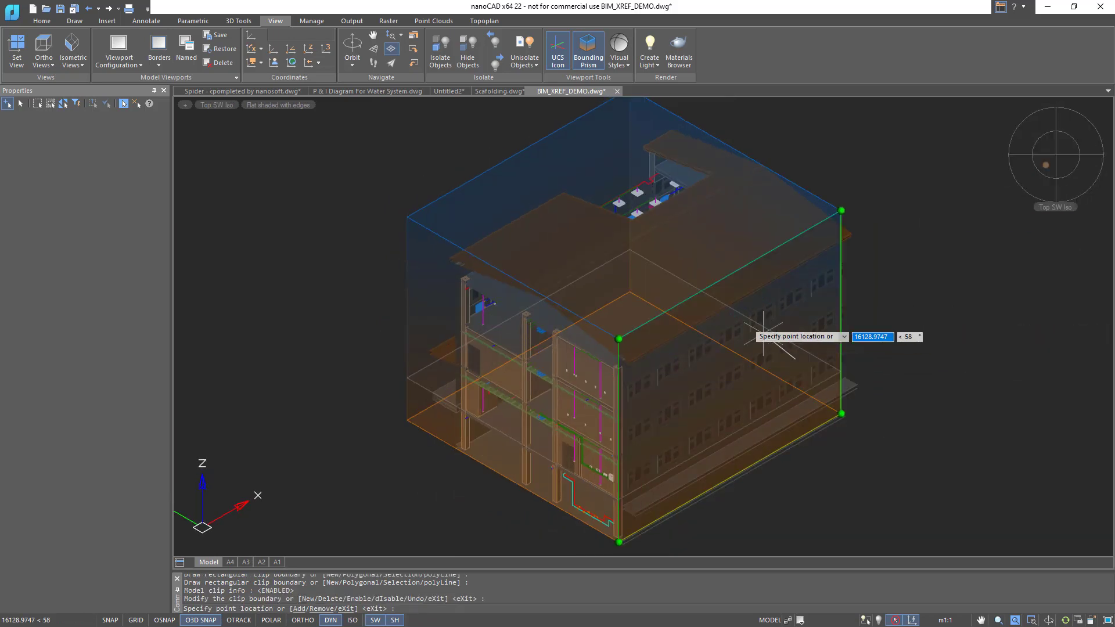
left_click(717, 302)
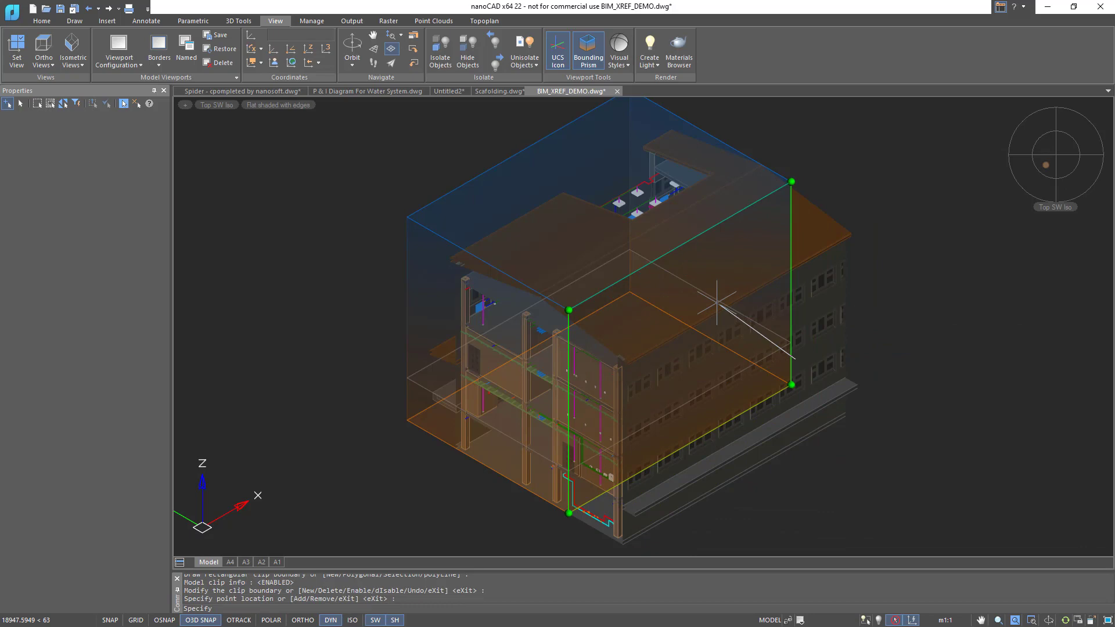
key("Return")
left_click(706, 261)
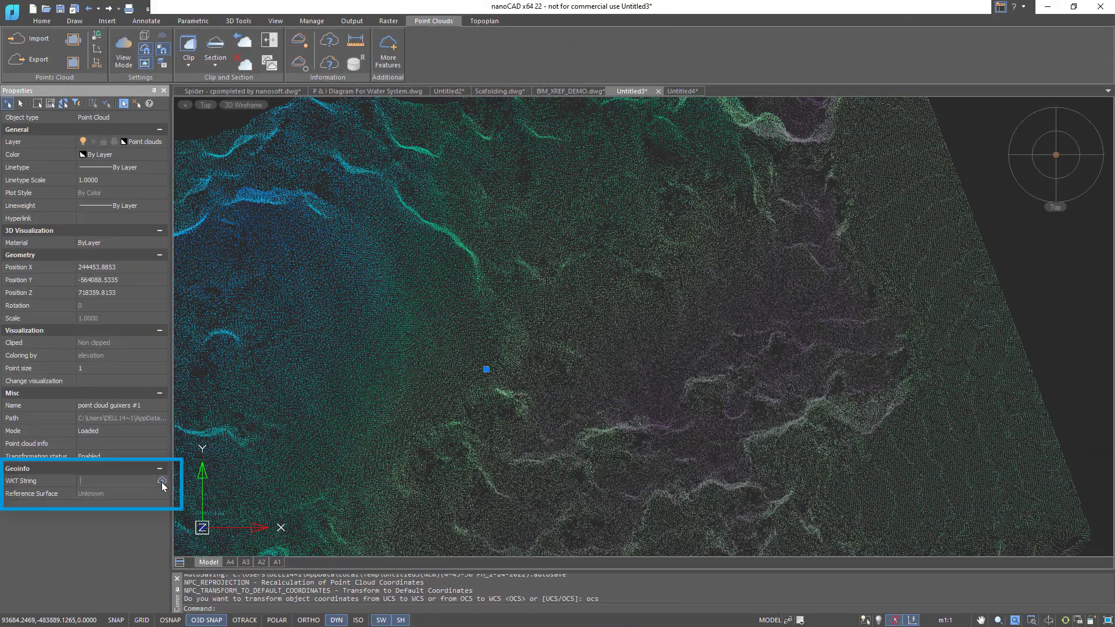
- View the point cloud's coordinate system WKT string, then close it
left_click(161, 481)
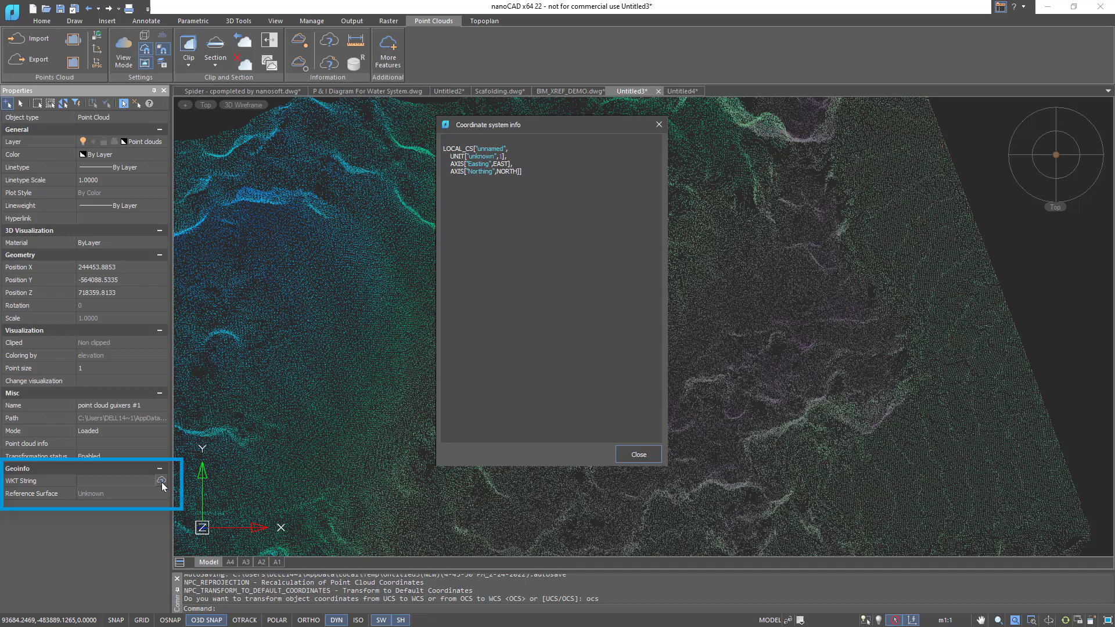
left_click(638, 455)
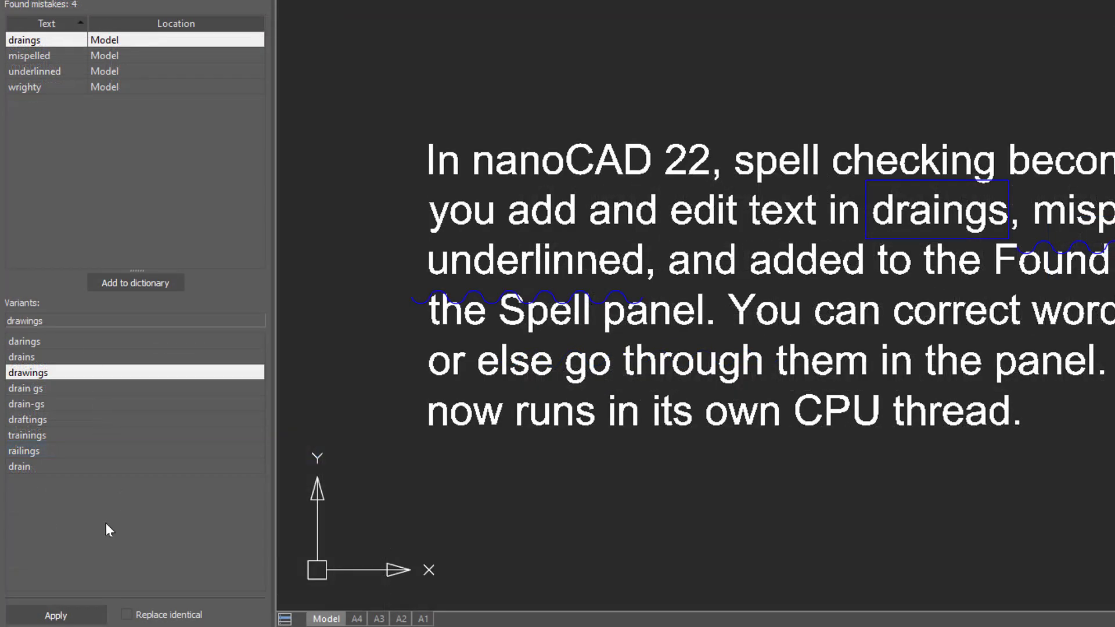
- Replace 'draings' with 'drawings' and 'mispelled' with 'misspelled', then select 'underlinned'
key("Return")
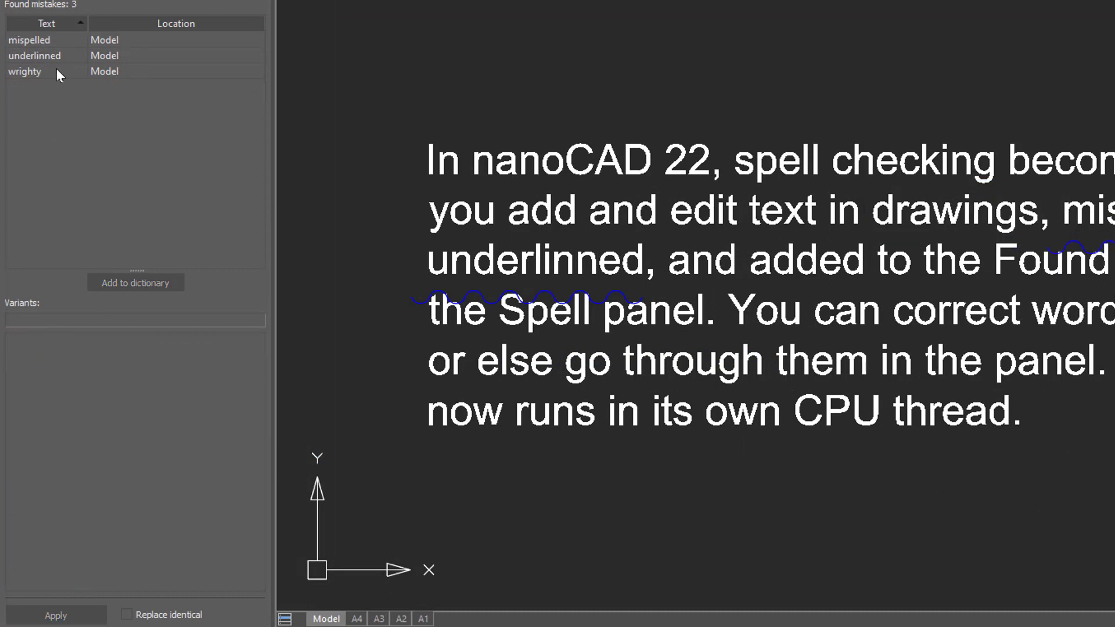
left_click(43, 44)
left_click(72, 614)
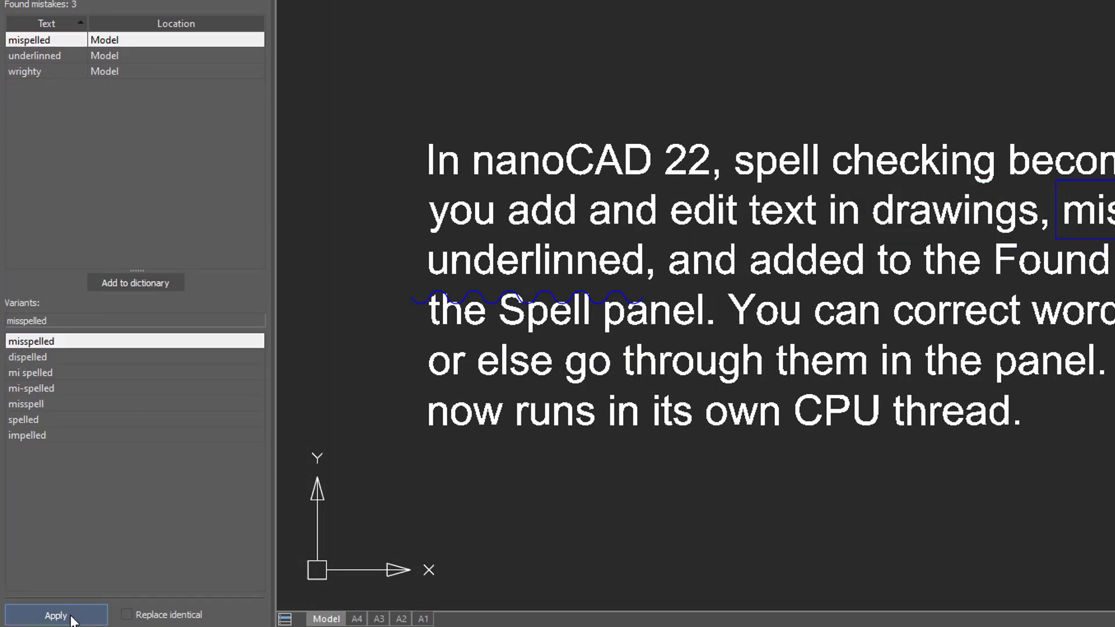
left_click(44, 43)
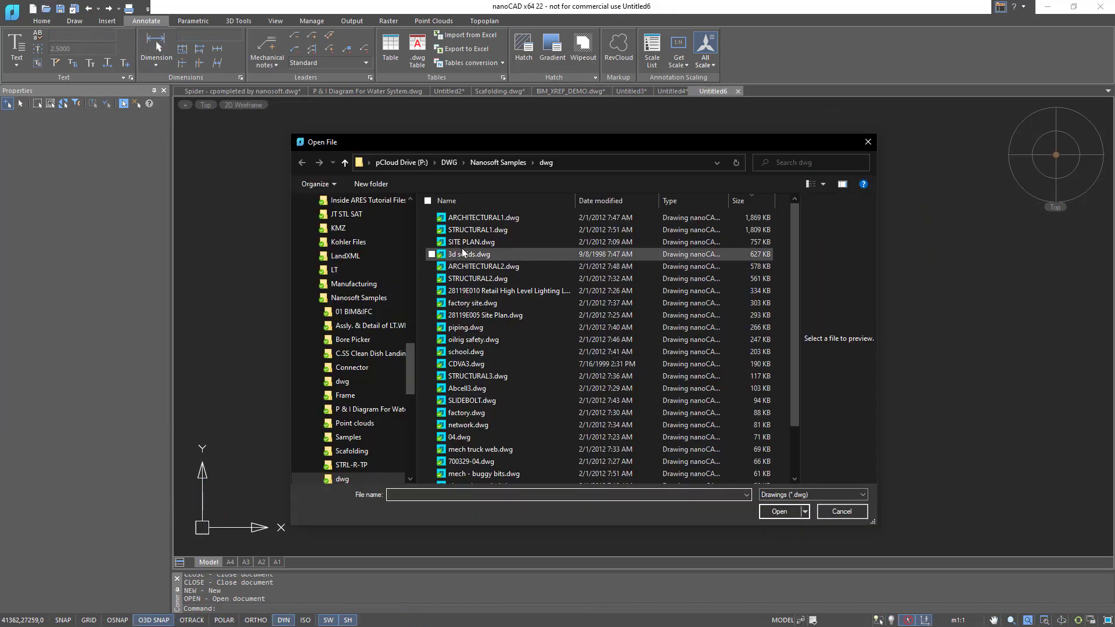
- Select ARCHITECTURAL1.dwg in the file list and open it
left_click(483, 219)
left_click(786, 509)
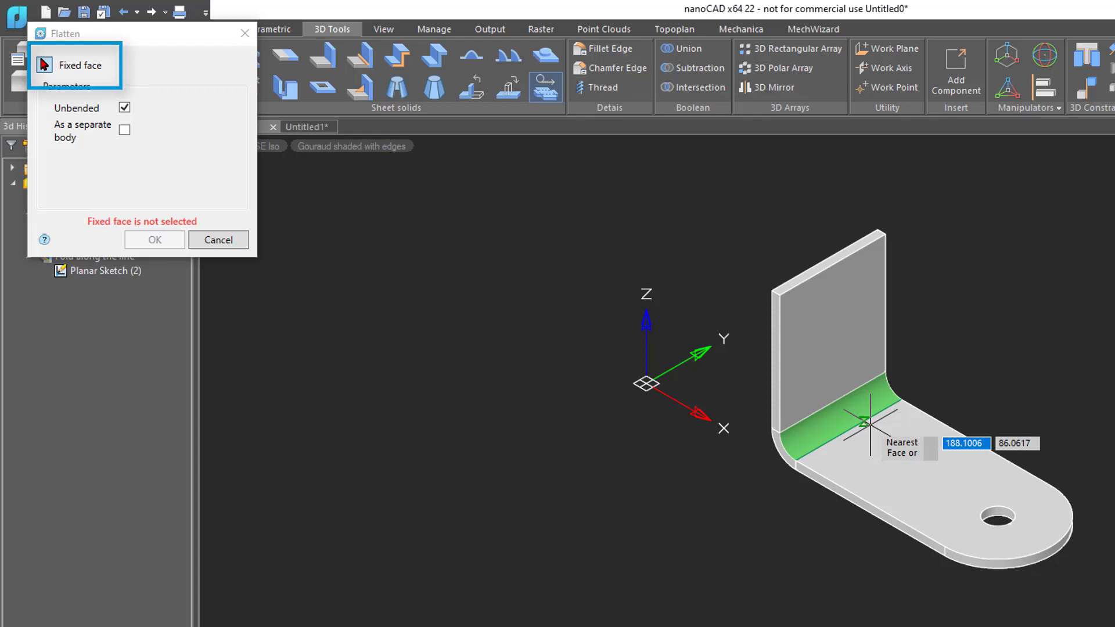
- Flatten the bent bracket from its green bend face as a separate body
left_click(878, 459)
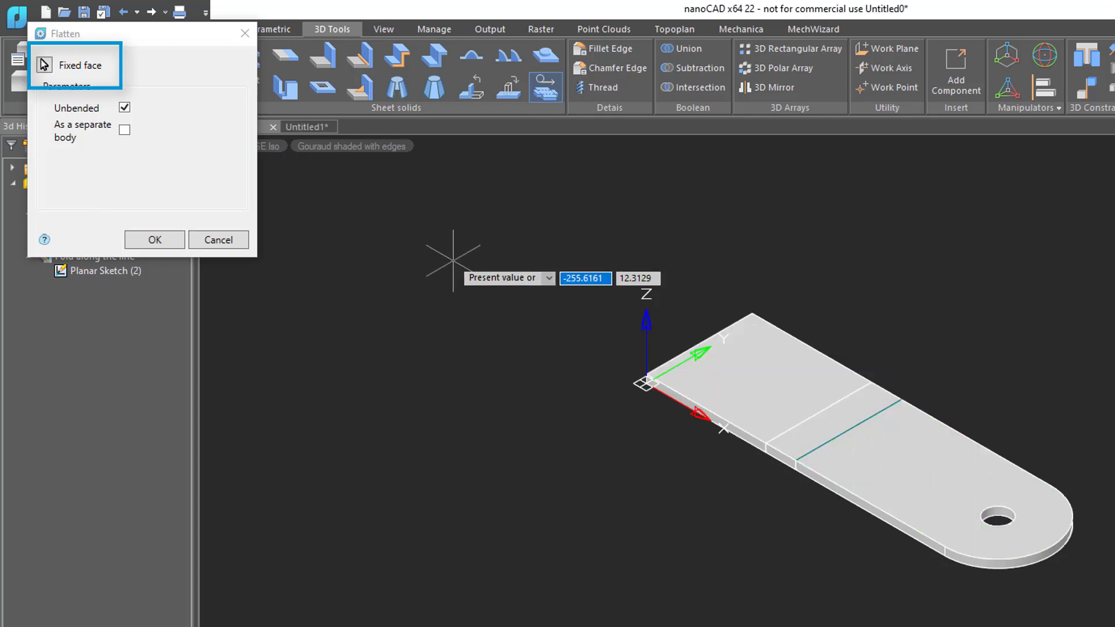
left_click(124, 130)
left_click(154, 238)
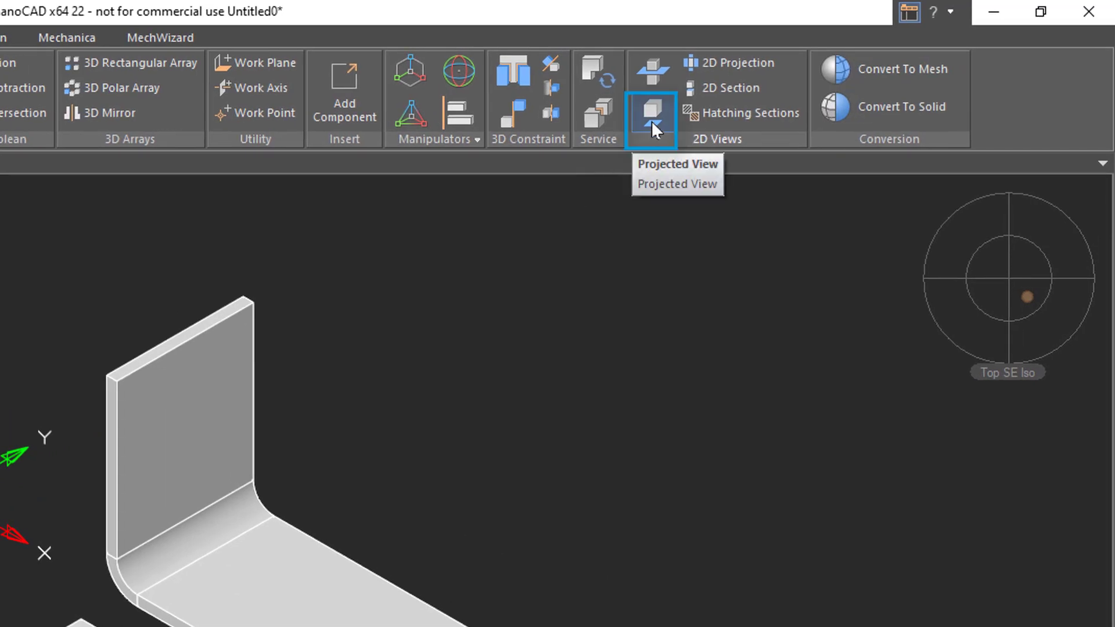
- Place three projected views of the bent bracket on the sheet
left_click(653, 119)
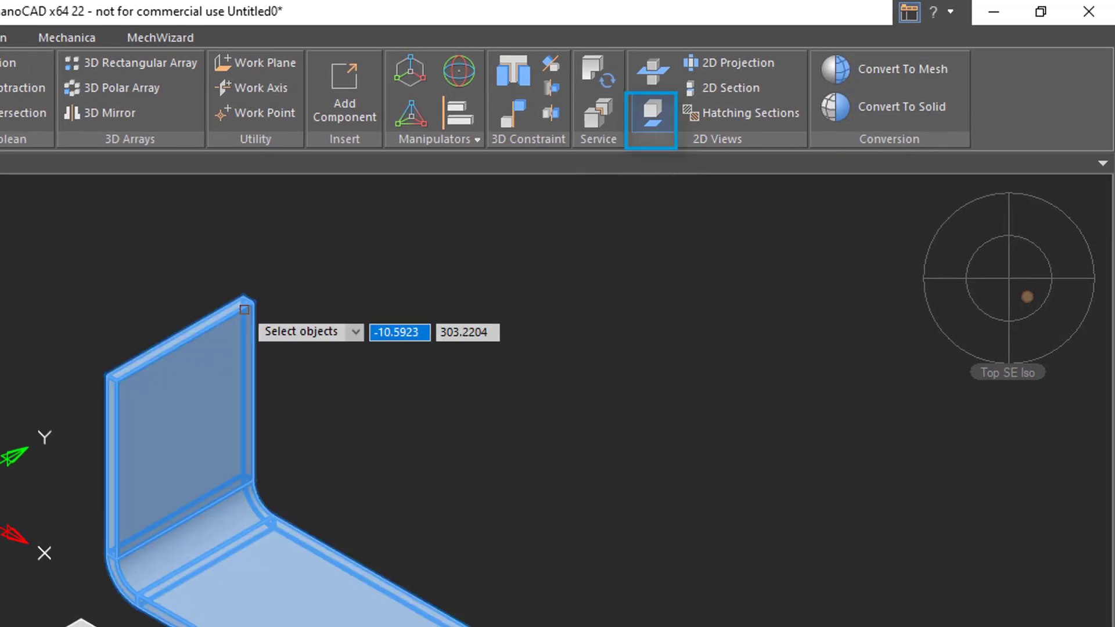
left_click(244, 319)
key("Return")
left_click(296, 433)
left_click(393, 123)
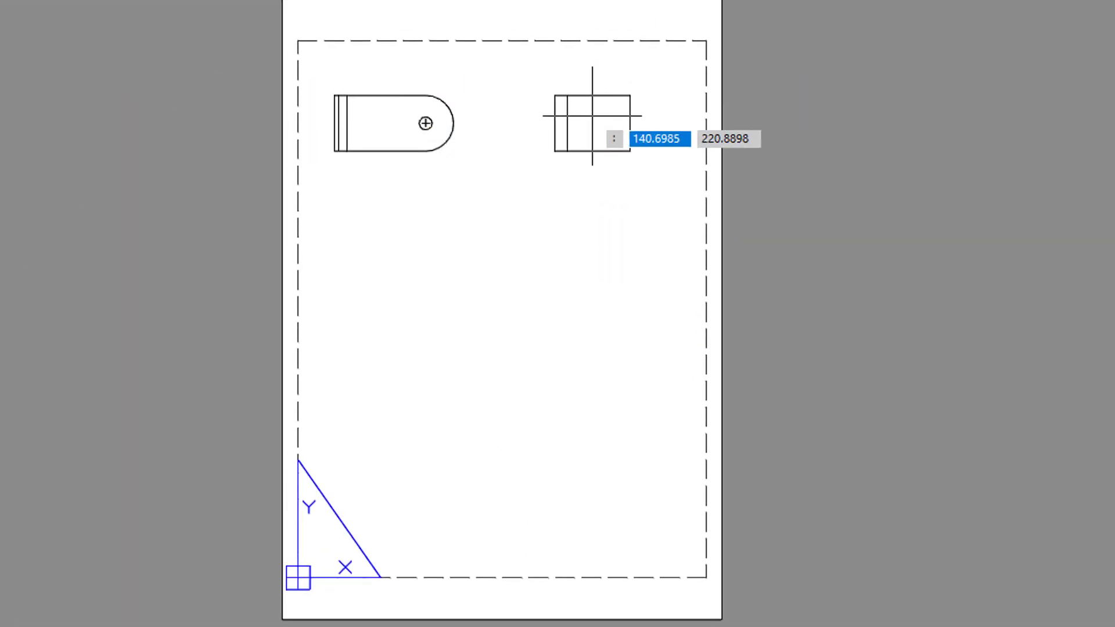
left_click(592, 123)
left_click(394, 284)
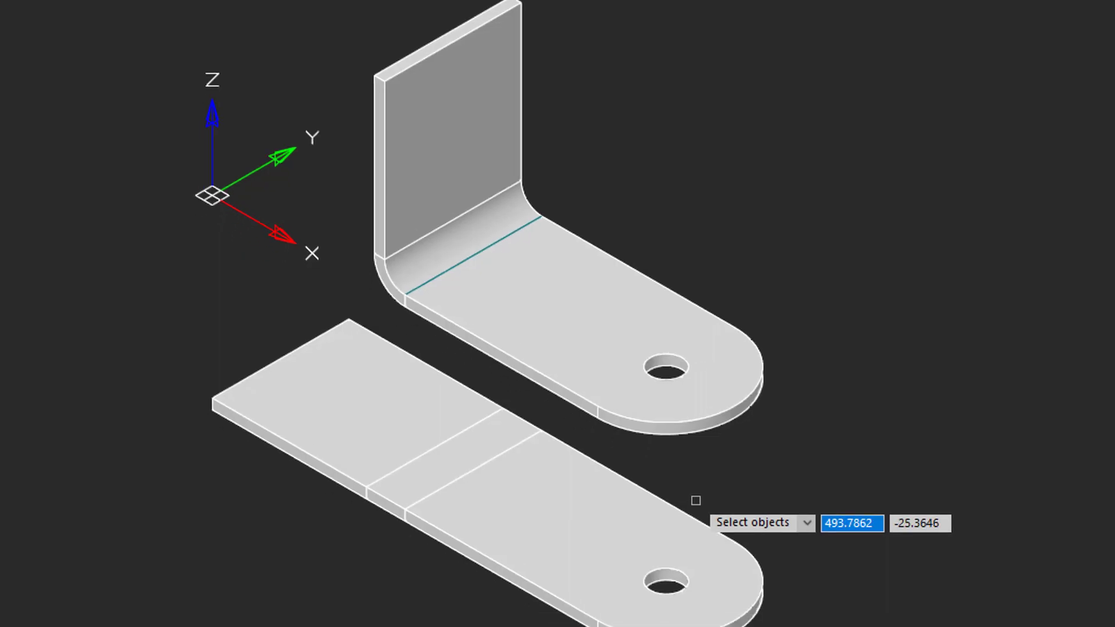
- Add a projected view of the flattened part to the A4 sheet
left_click(713, 446)
key("Return")
left_click(757, 567)
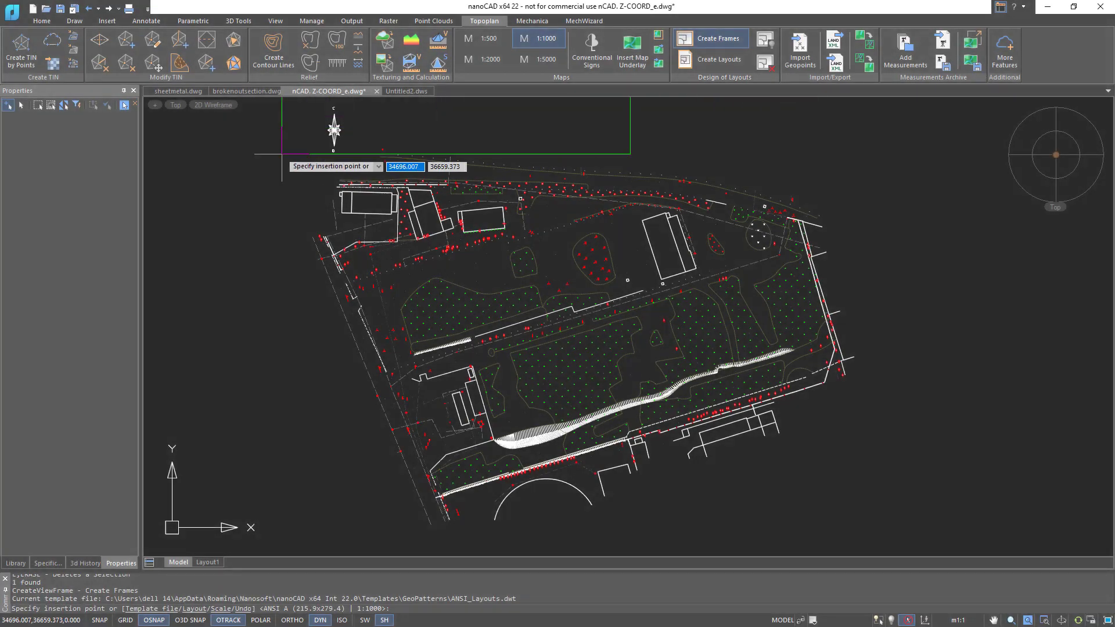
- Place two side-by-side sheet frames over the left and right halves of the plan
left_click(293, 516)
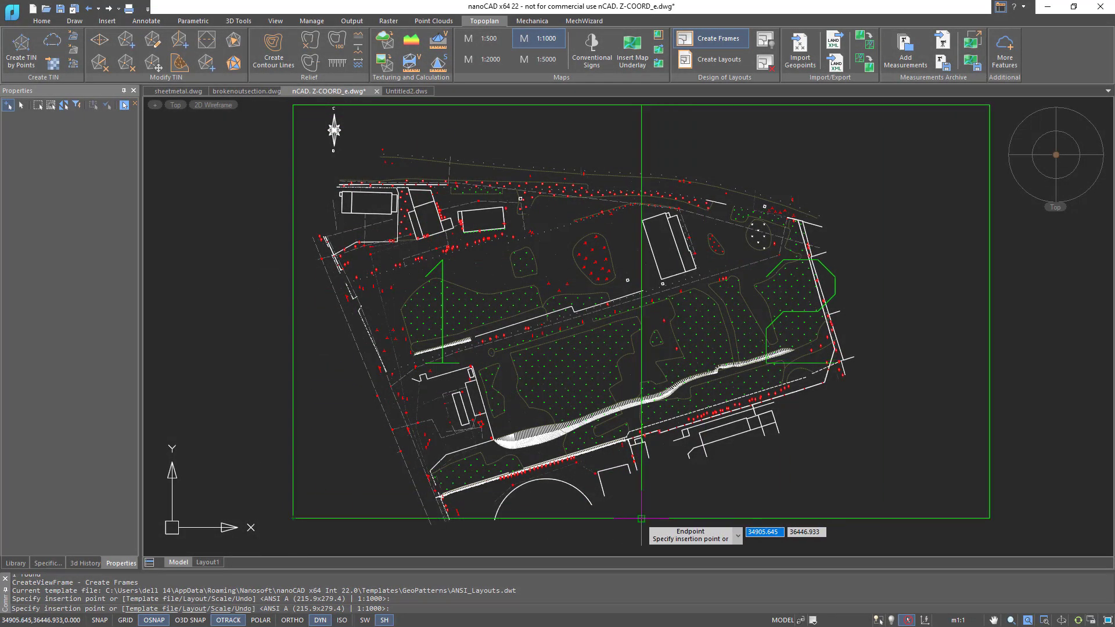
left_click(641, 518)
key("Return")
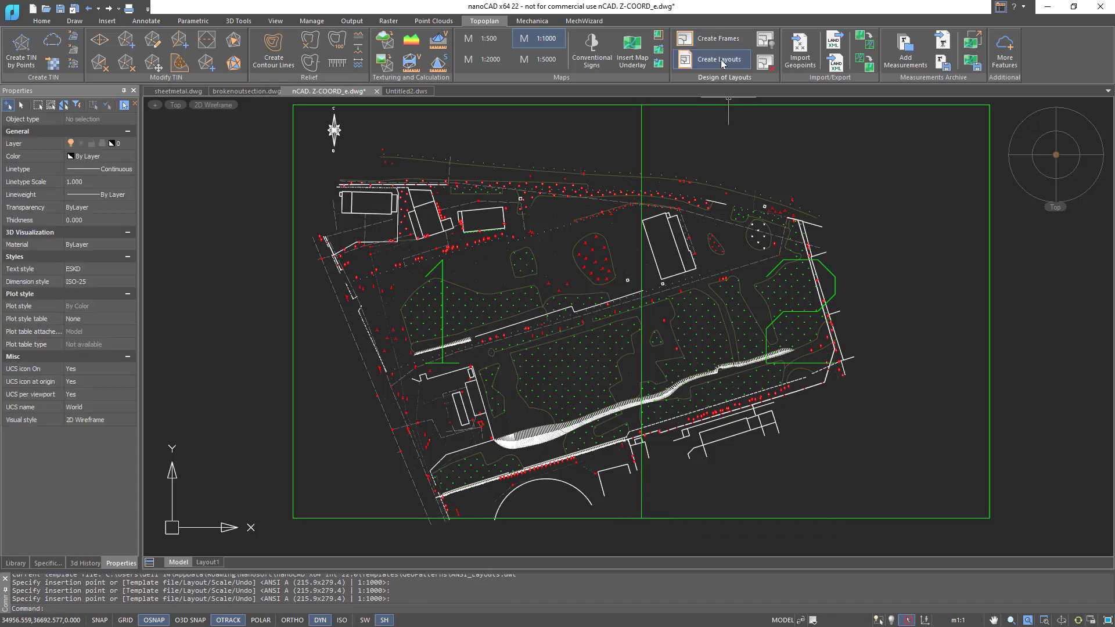
- Generate layouts under the default name 'one' and view sheets one_1 and one_2
left_click(719, 60)
key("Return")
left_click(237, 563)
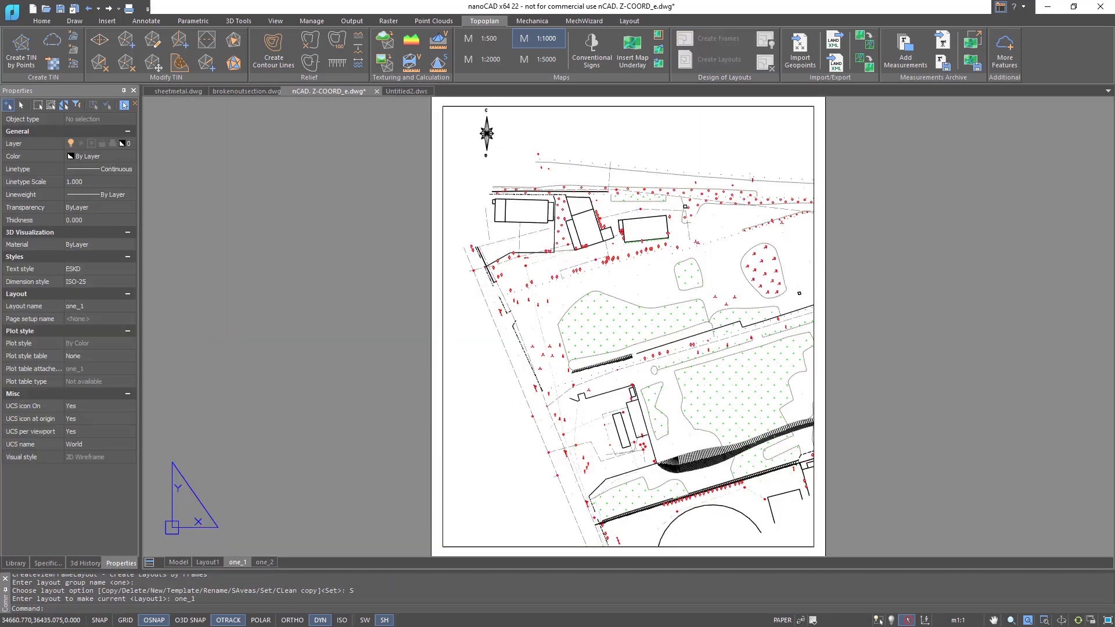
left_click(264, 563)
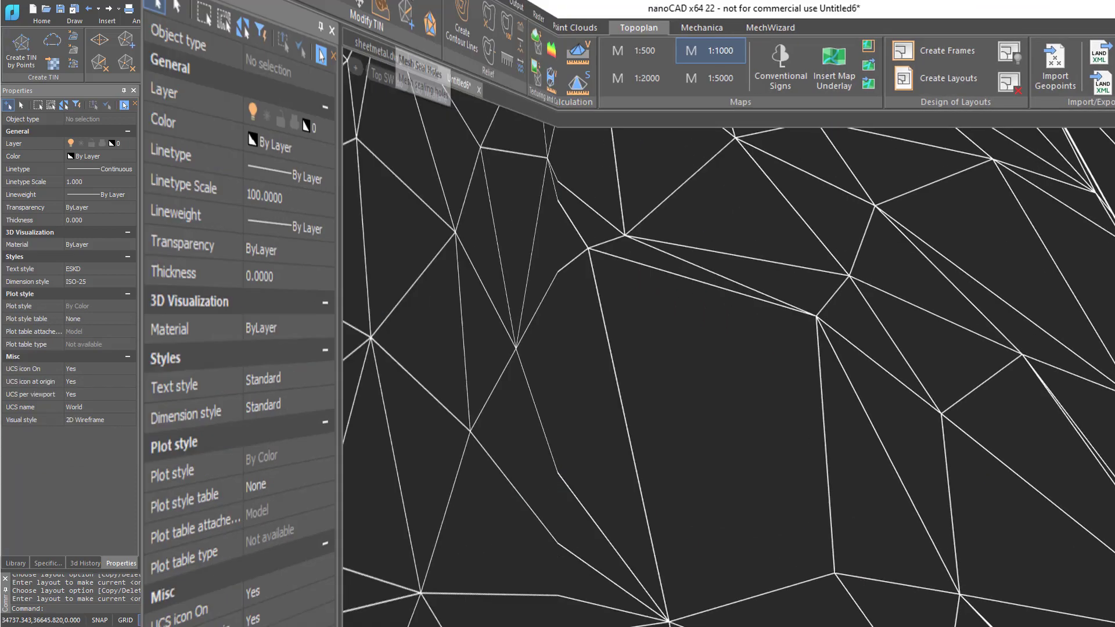
- Seal the TIN mesh hole using Mesh Seal Holes on an edge of its boundary
left_click(276, 60)
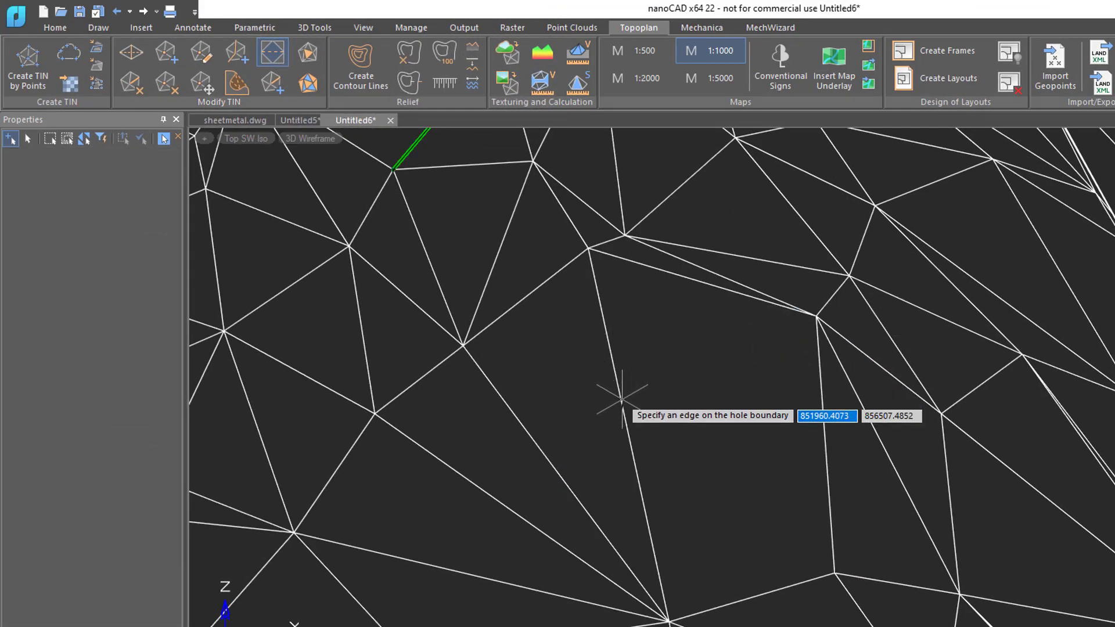
left_click(619, 428)
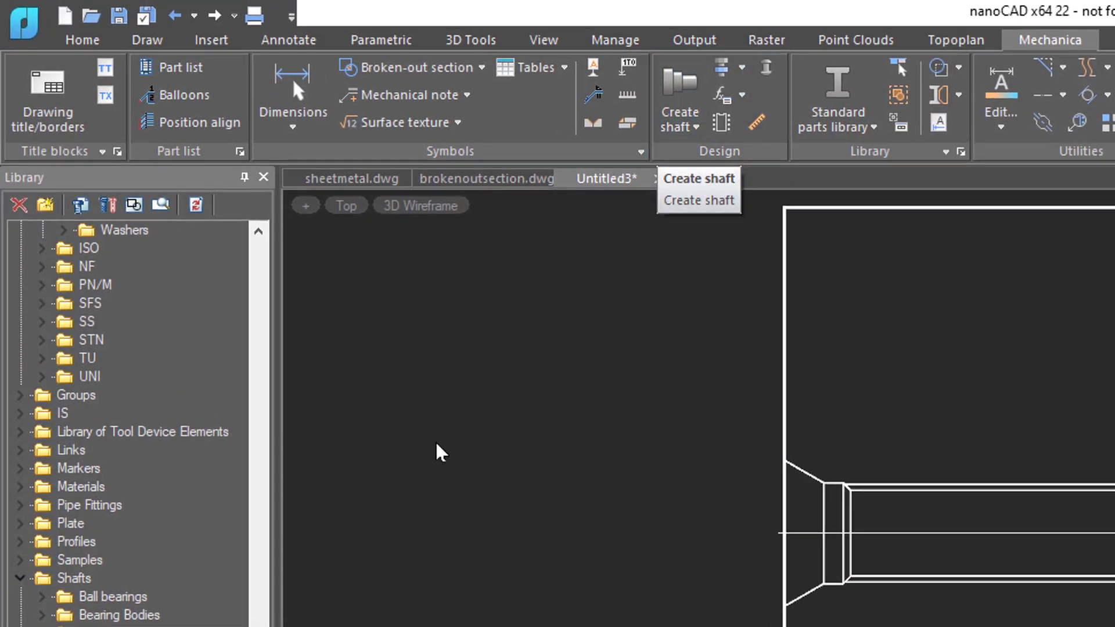
- Insert a GOST 14034-74 centre hole and cut a rectangular broken-out section around it
double_click(112, 527)
left_click(196, 486)
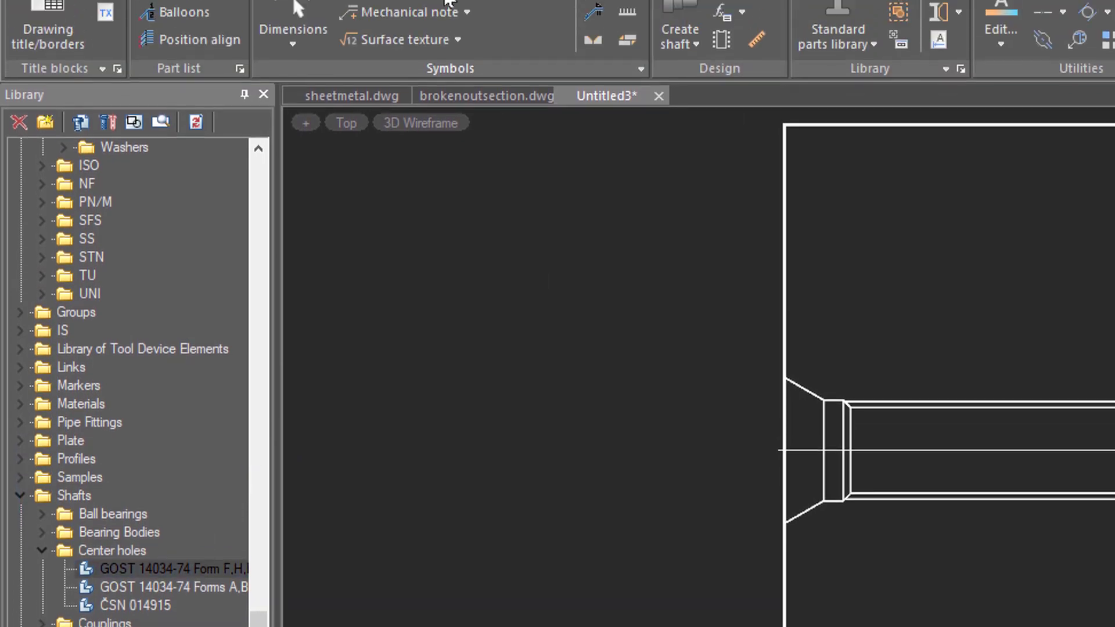
left_click(445, 73)
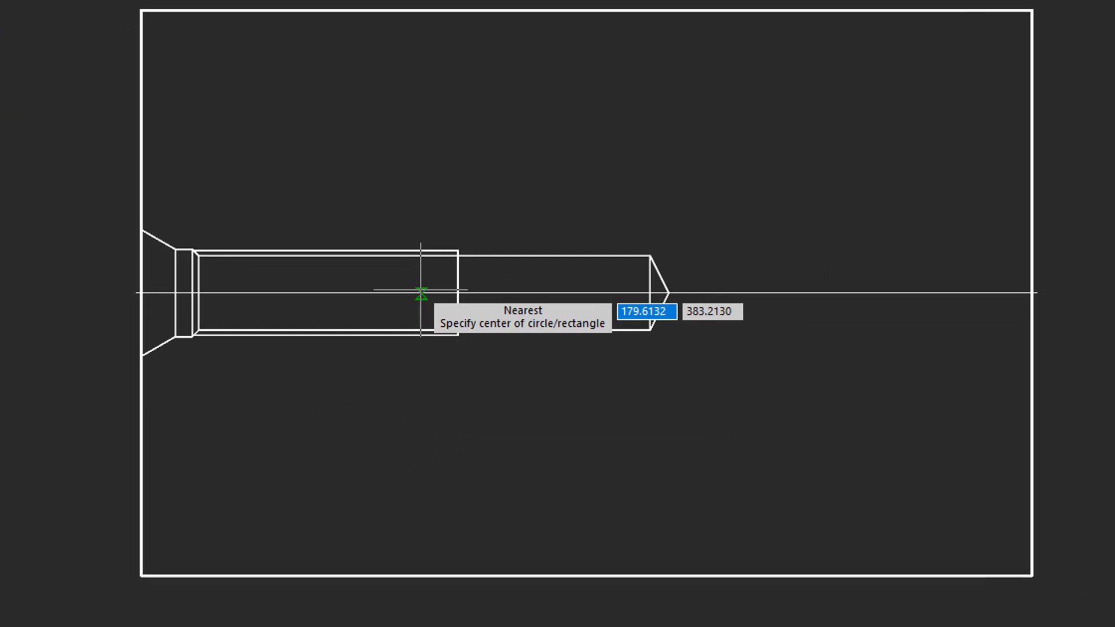
key("Down")
key("Return")
left_click(421, 294)
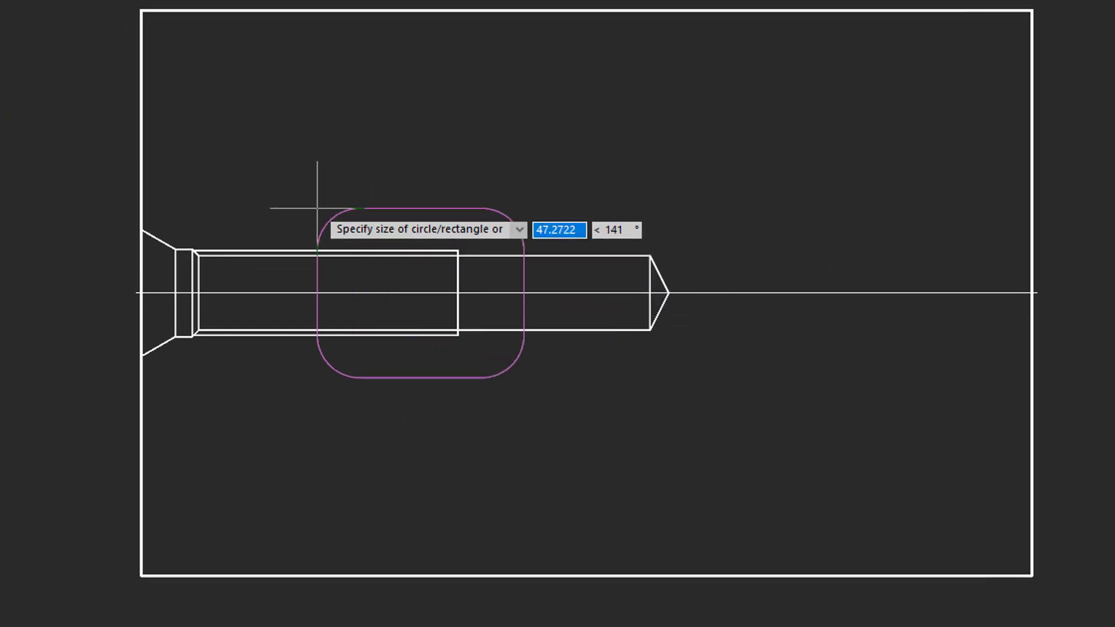
left_click(124, 199)
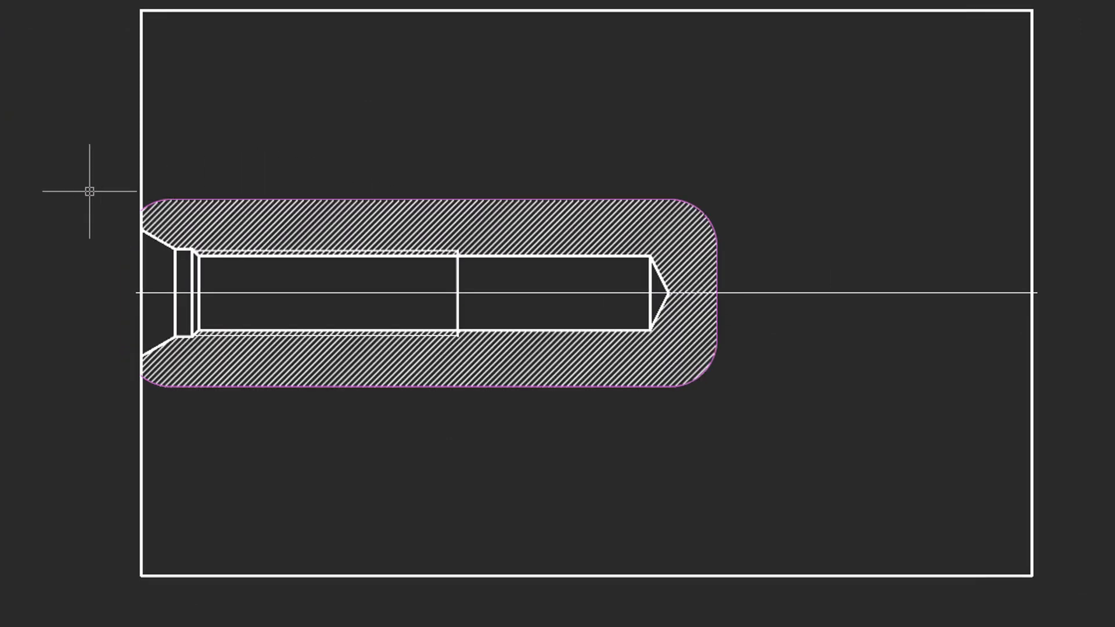